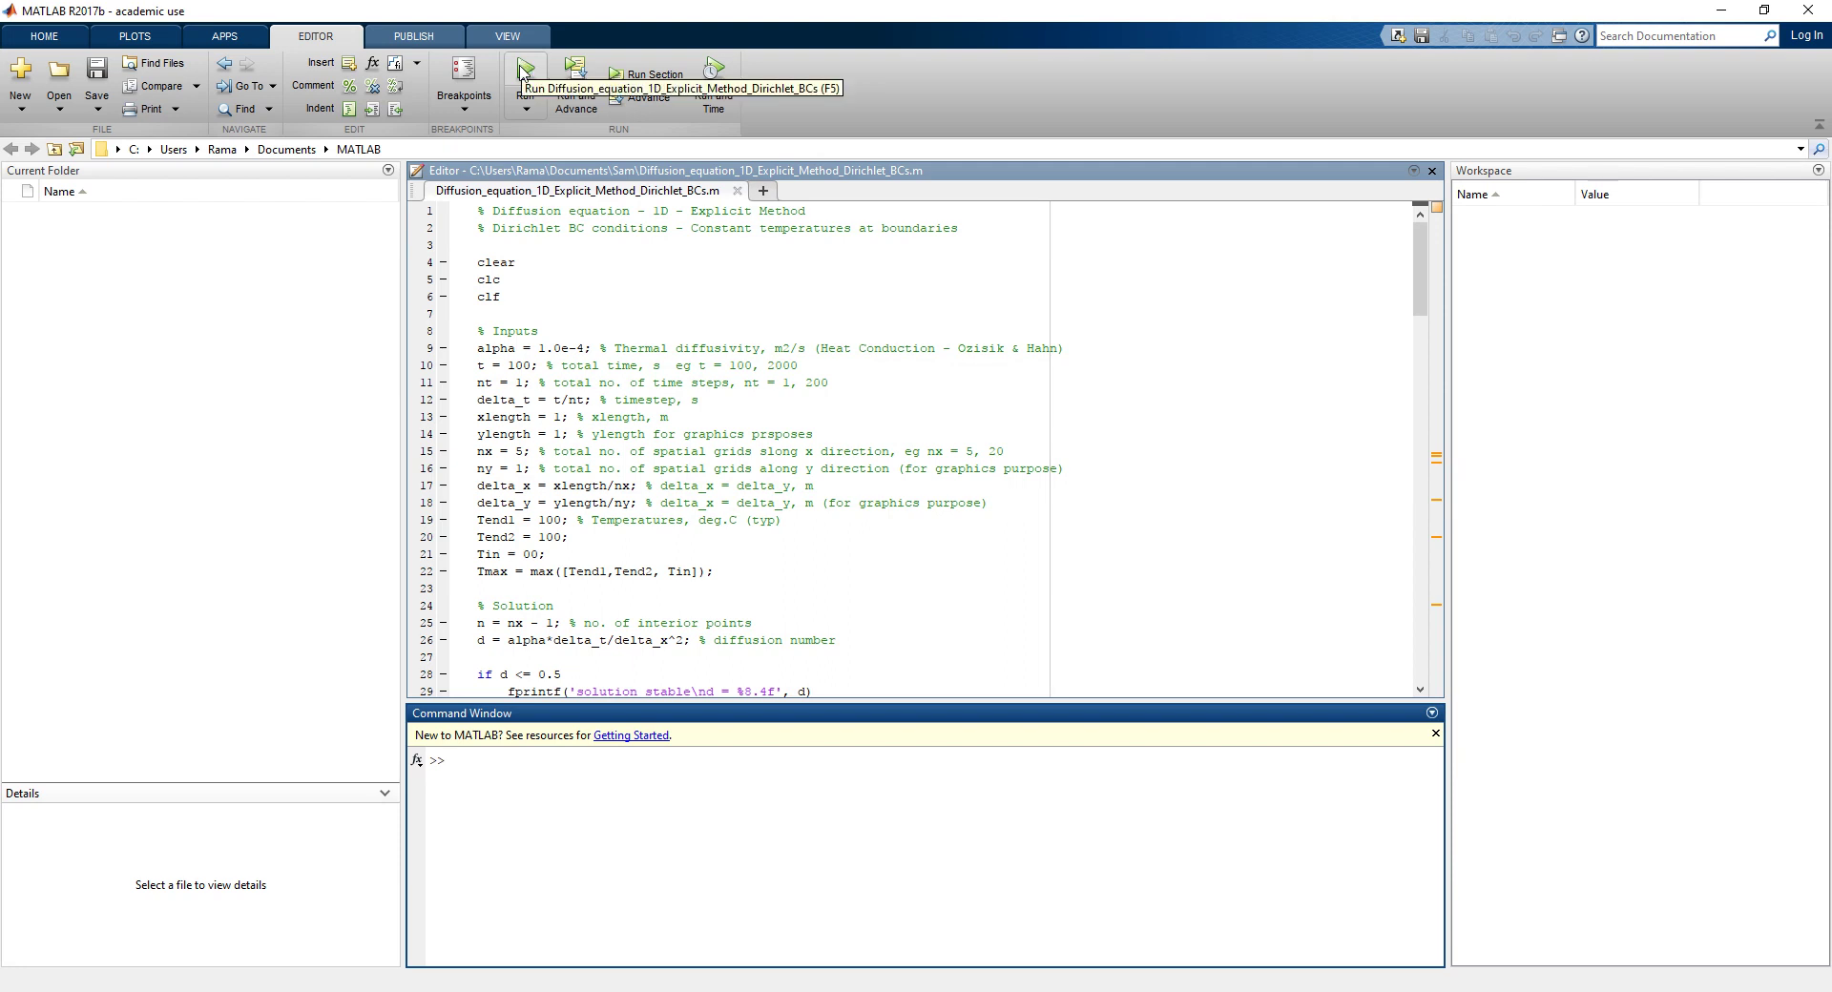
Step: Run the diffusion script to plot the 0 s and 100 s temperature profiles in Figure 1
click(524, 69)
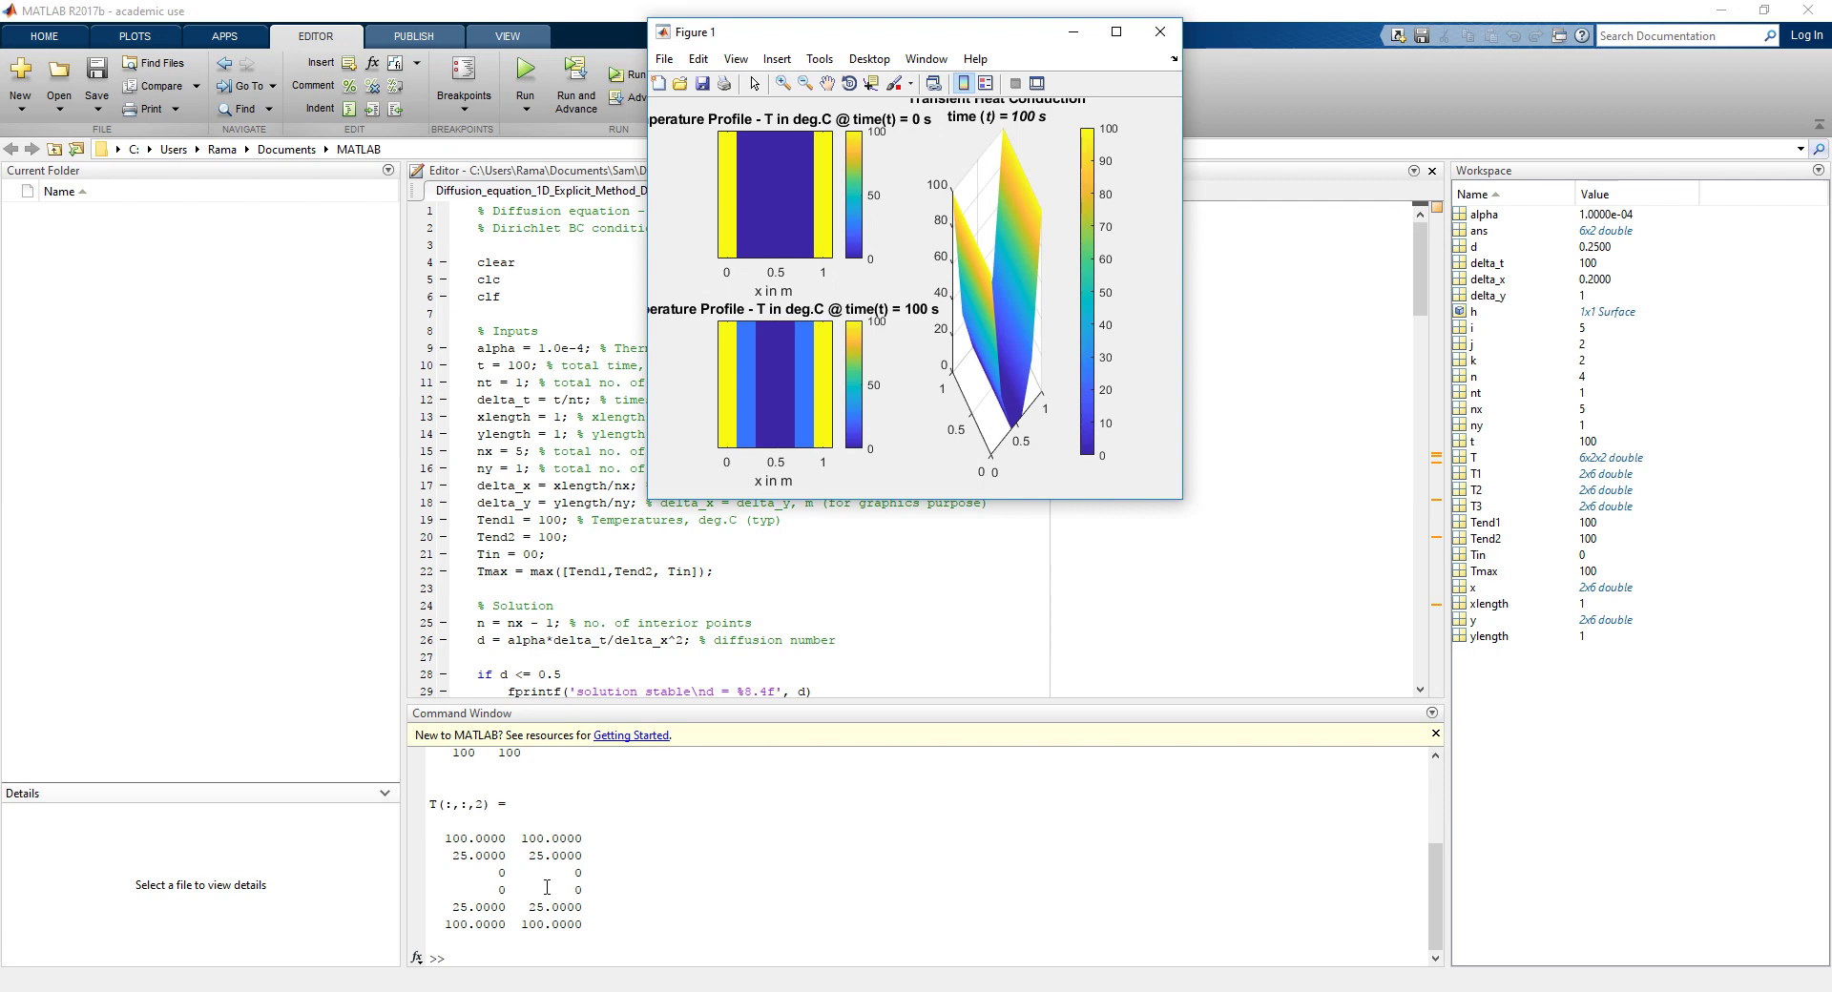
Step: Maximize Figure 1 to inspect the nx = 5 profiles and 100 s Transient Heat Conduction surface
click(1117, 32)
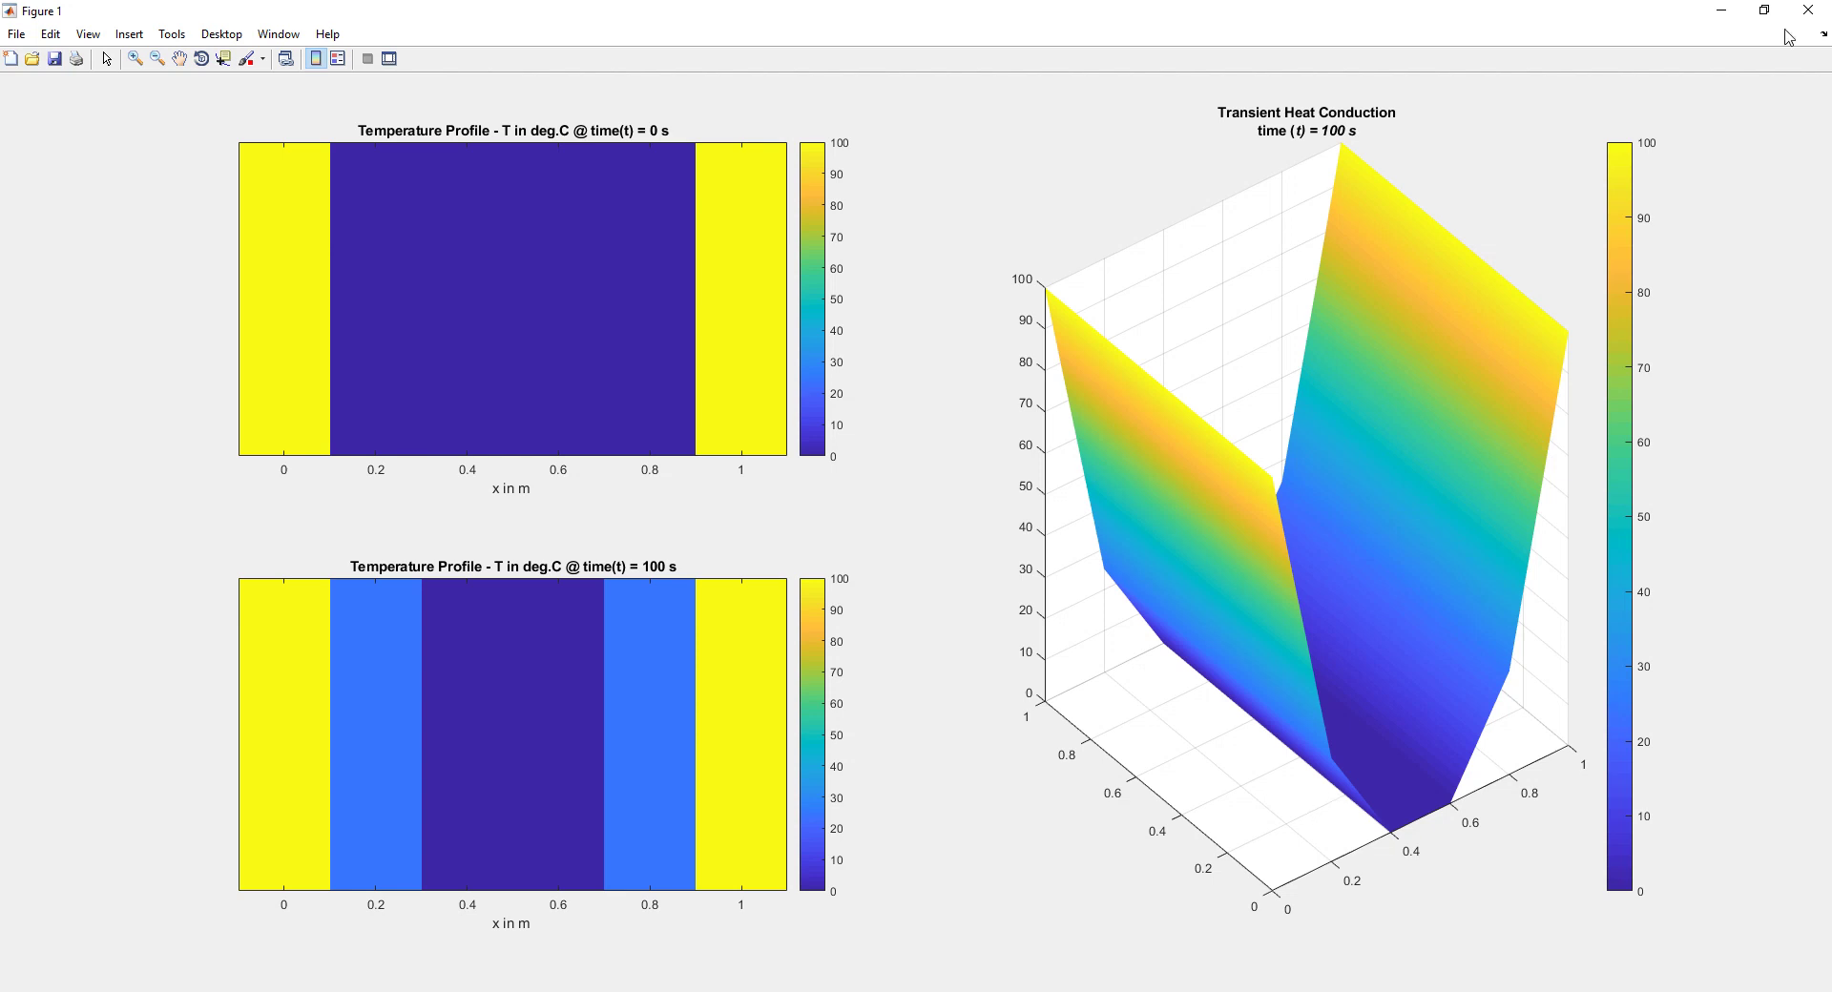
Step: Close the figure and change the total time to 2000 s and the time steps to 200
click(1808, 9)
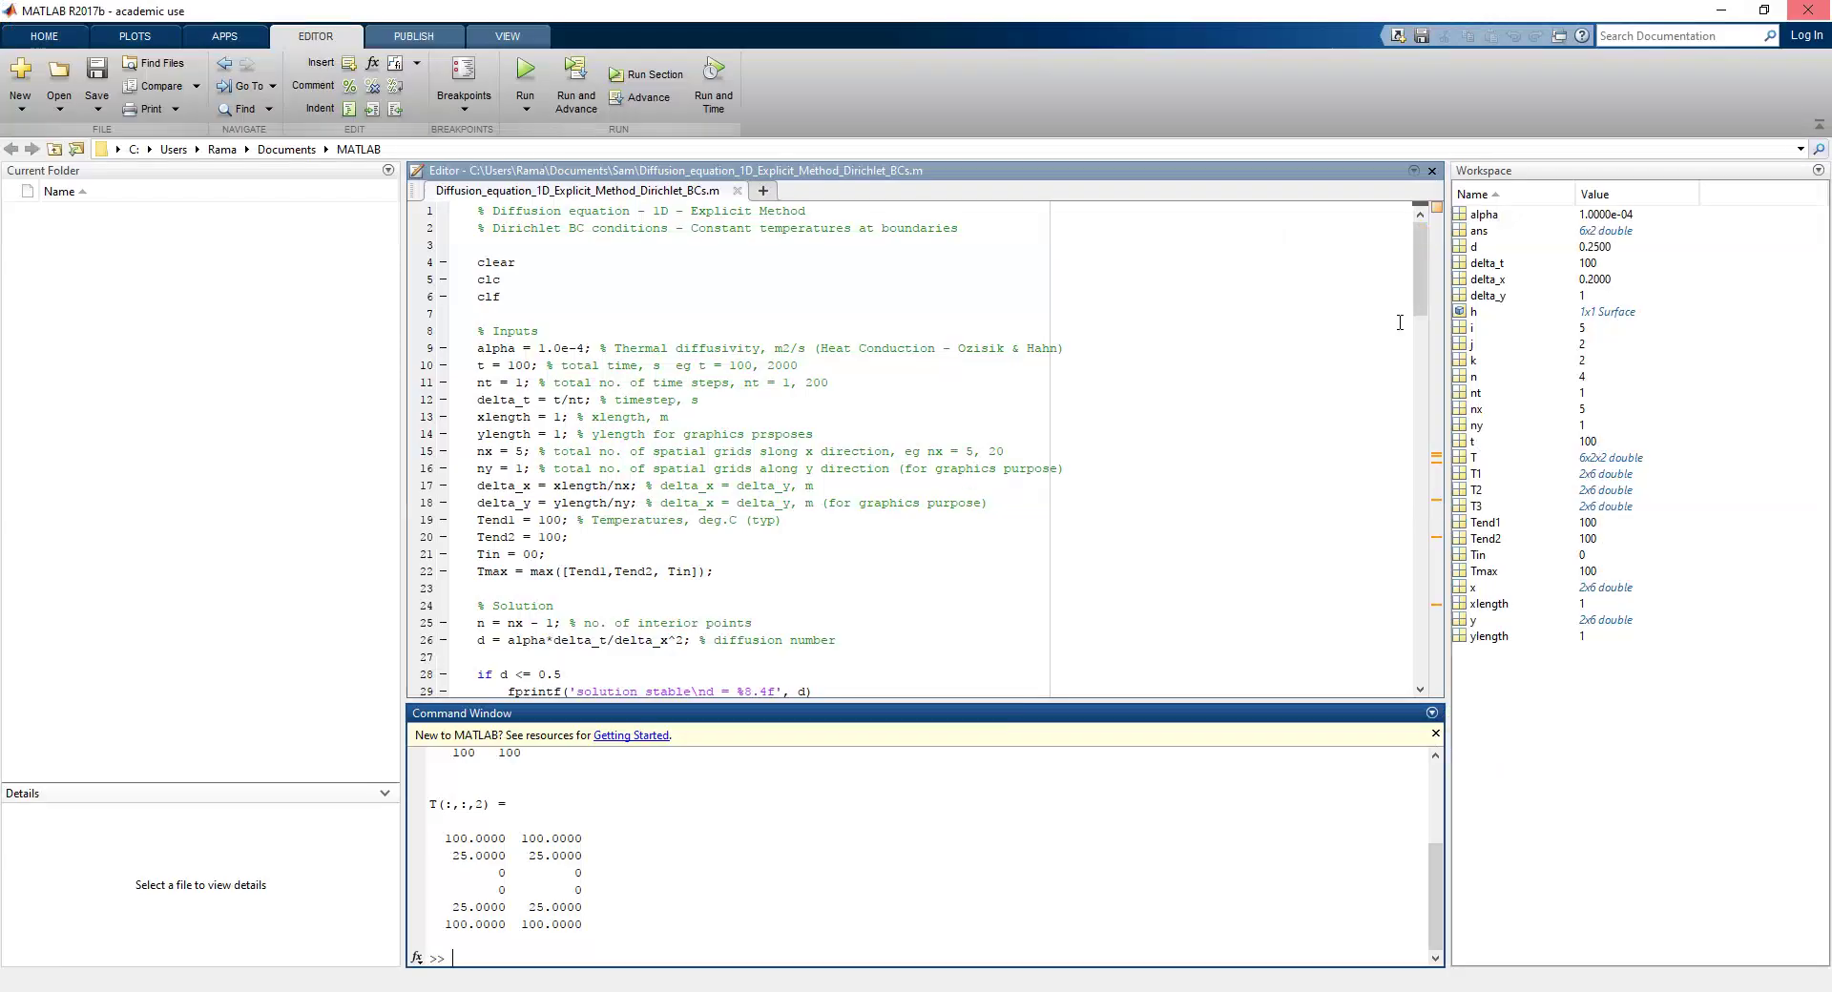
click(715, 366)
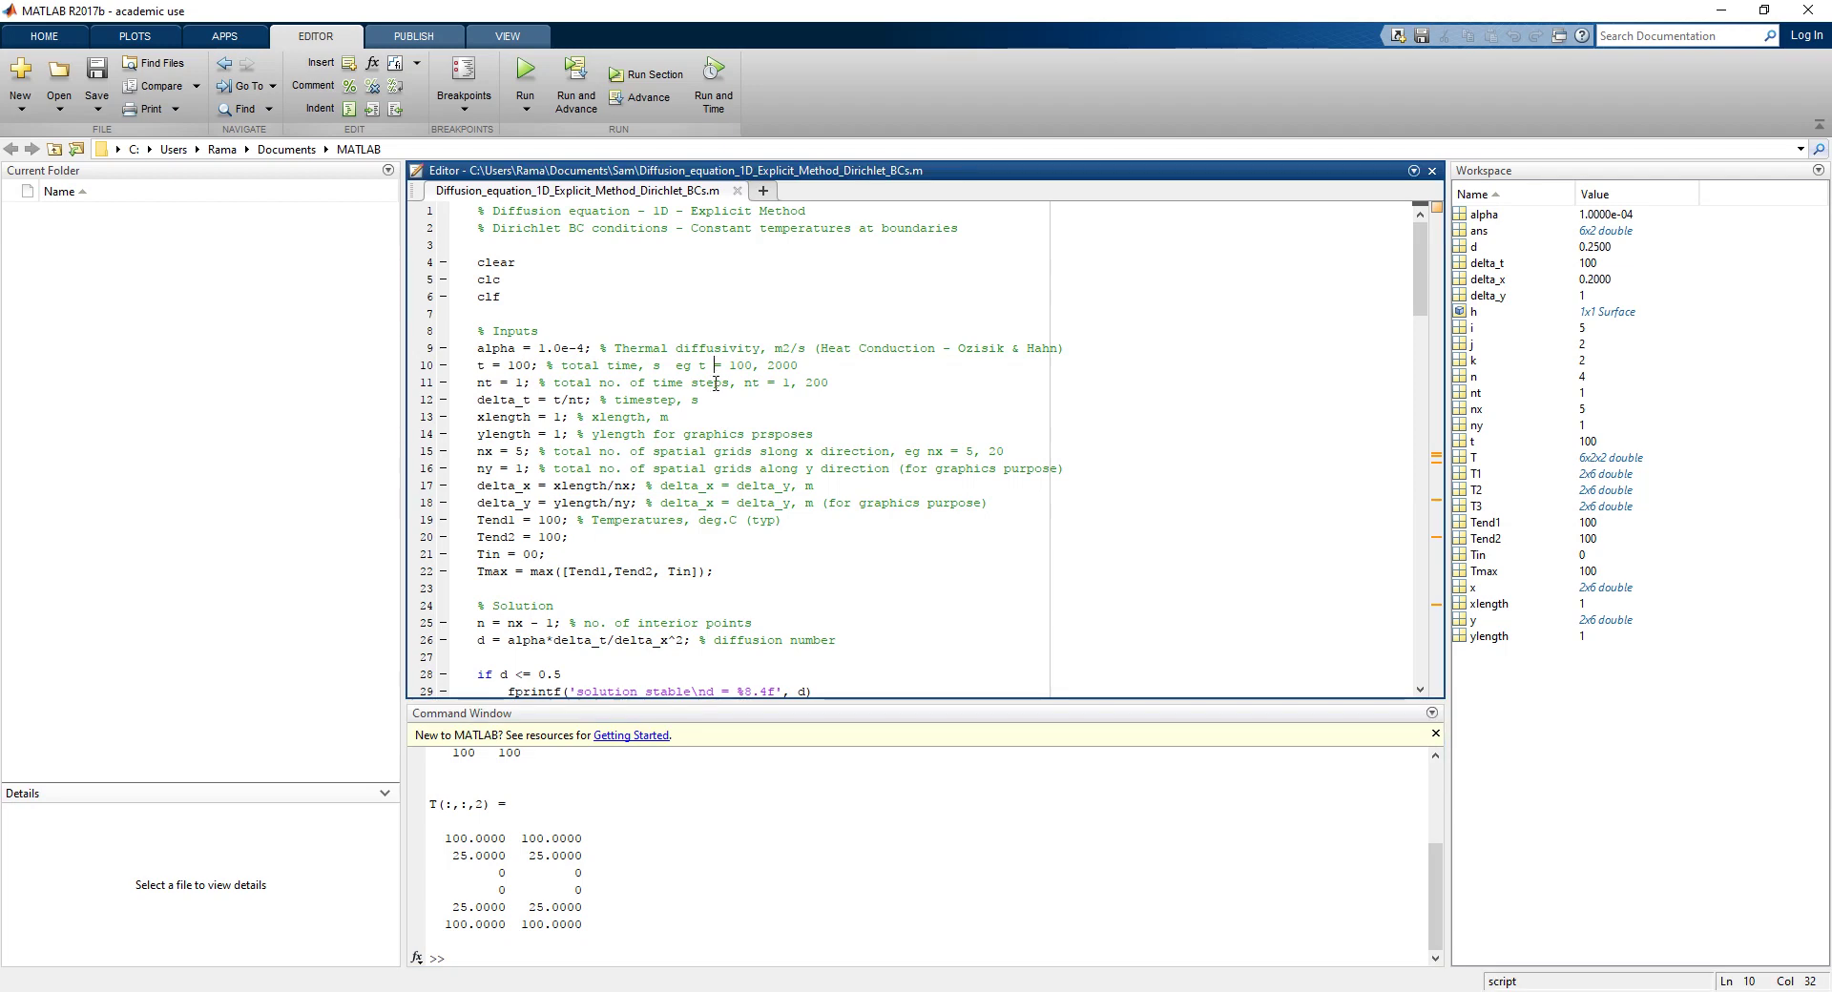
click(516, 366)
key(BackSpace)
text(20)
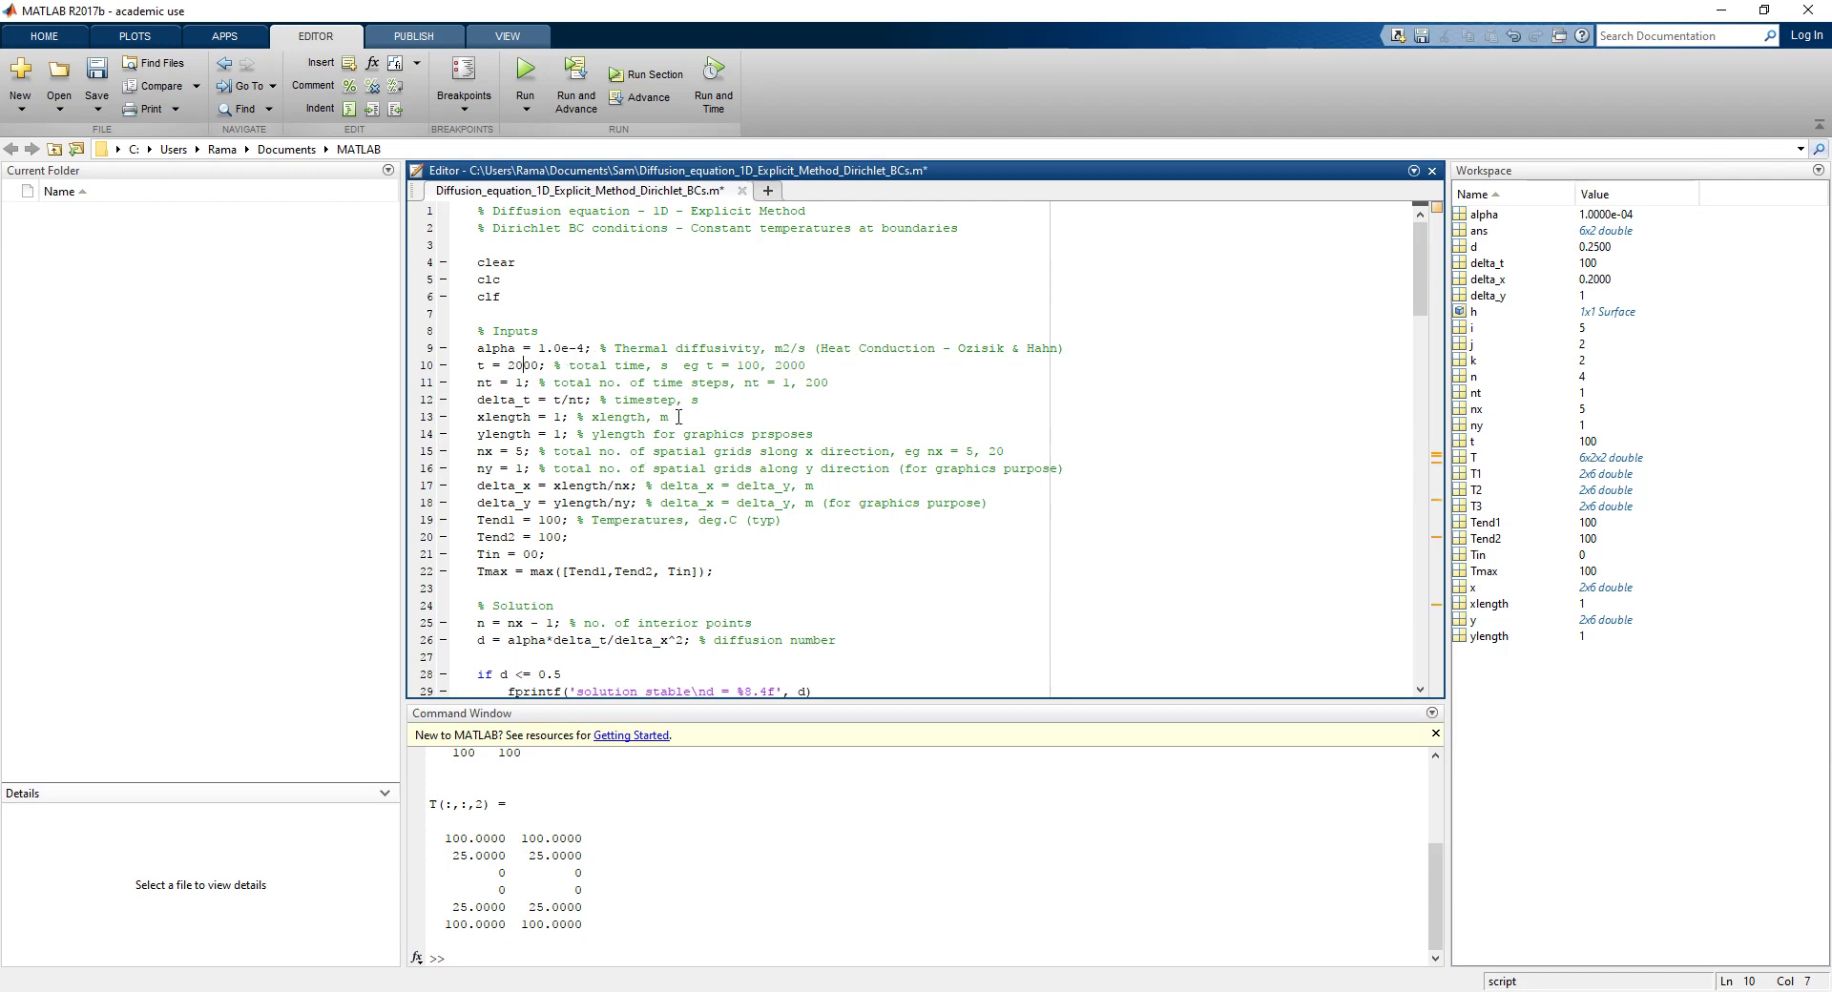
click(523, 382)
text(0)
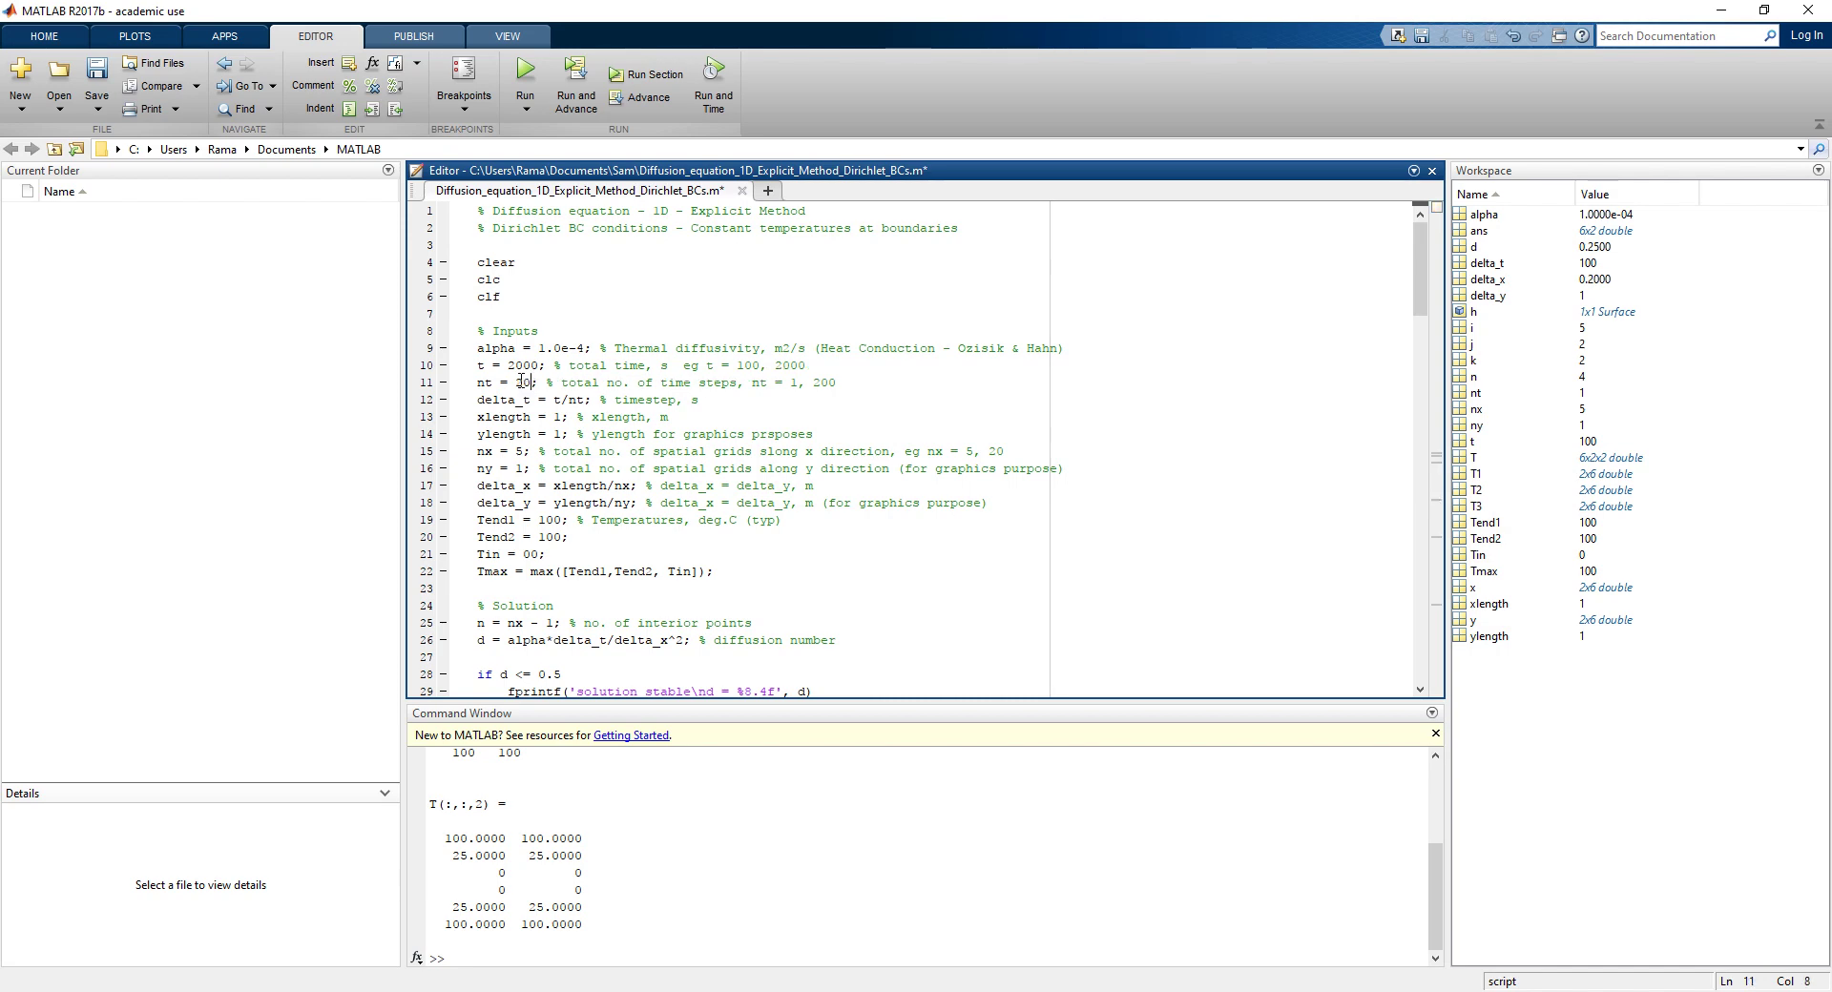
text(0)
Step: Set the x-direction grid count to nx = 20, save the script, and rerun it
click(521, 455)
key(Delete)
text(20)
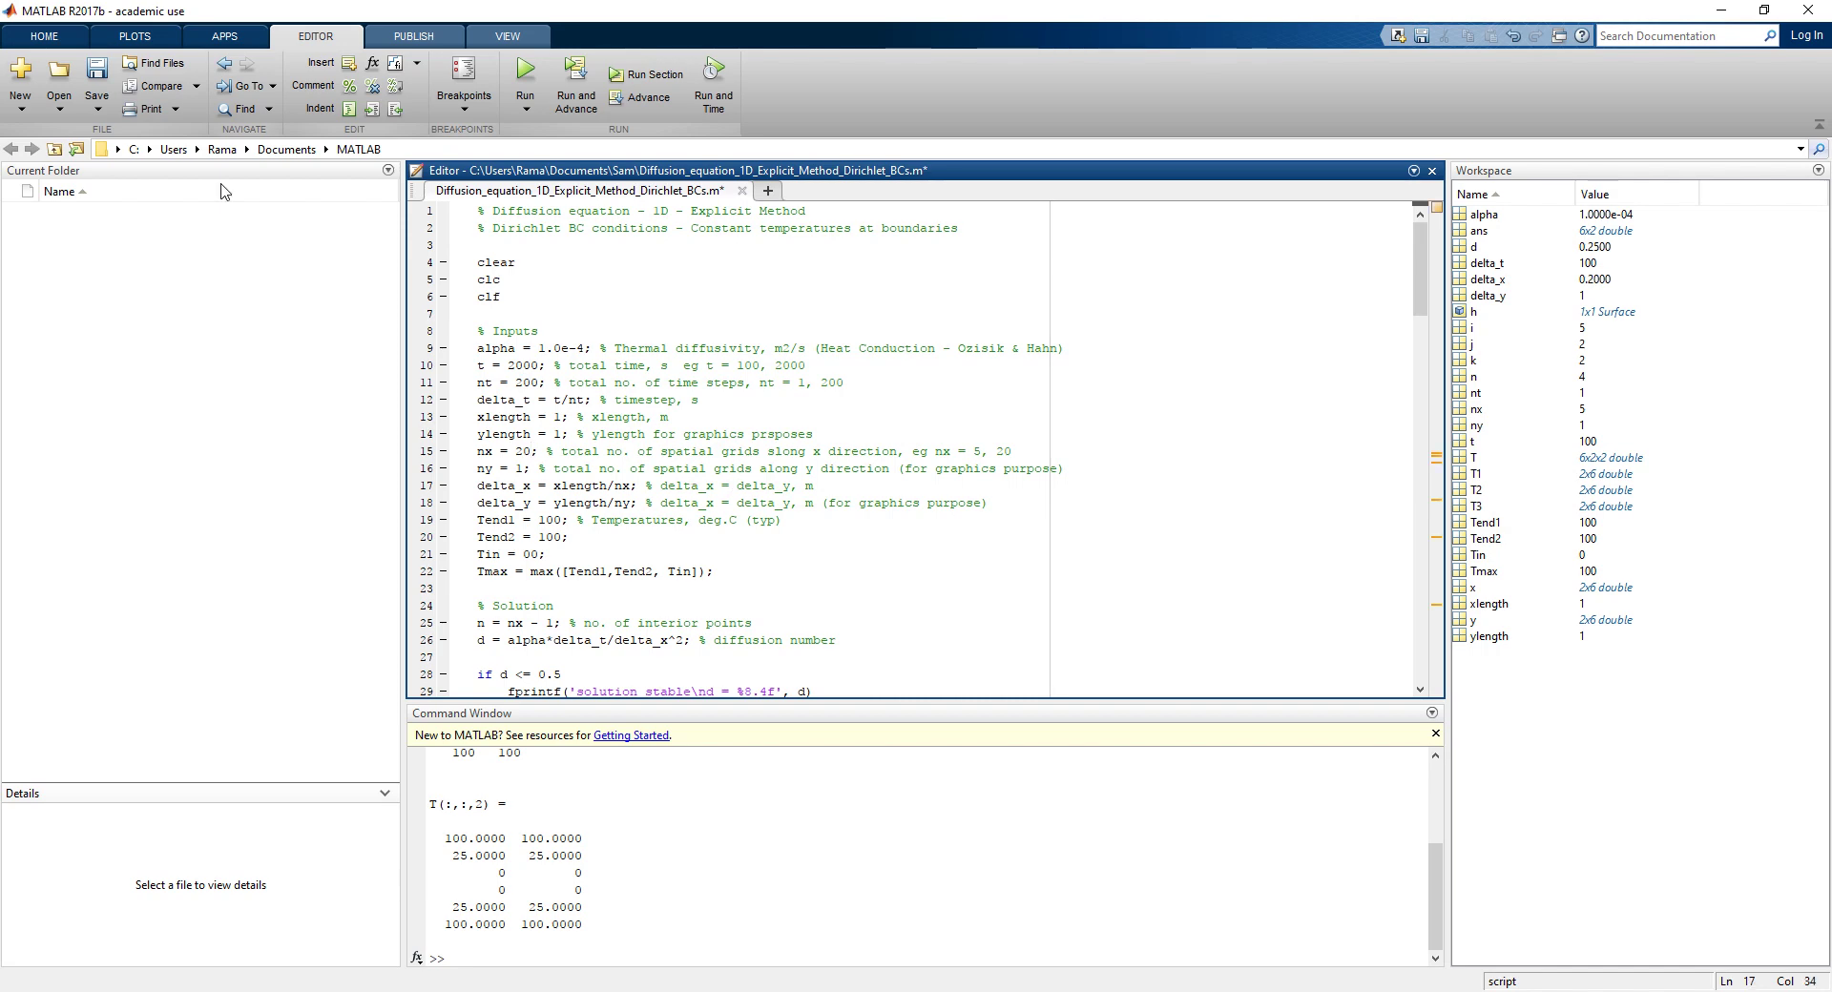
click(97, 81)
key(F5)
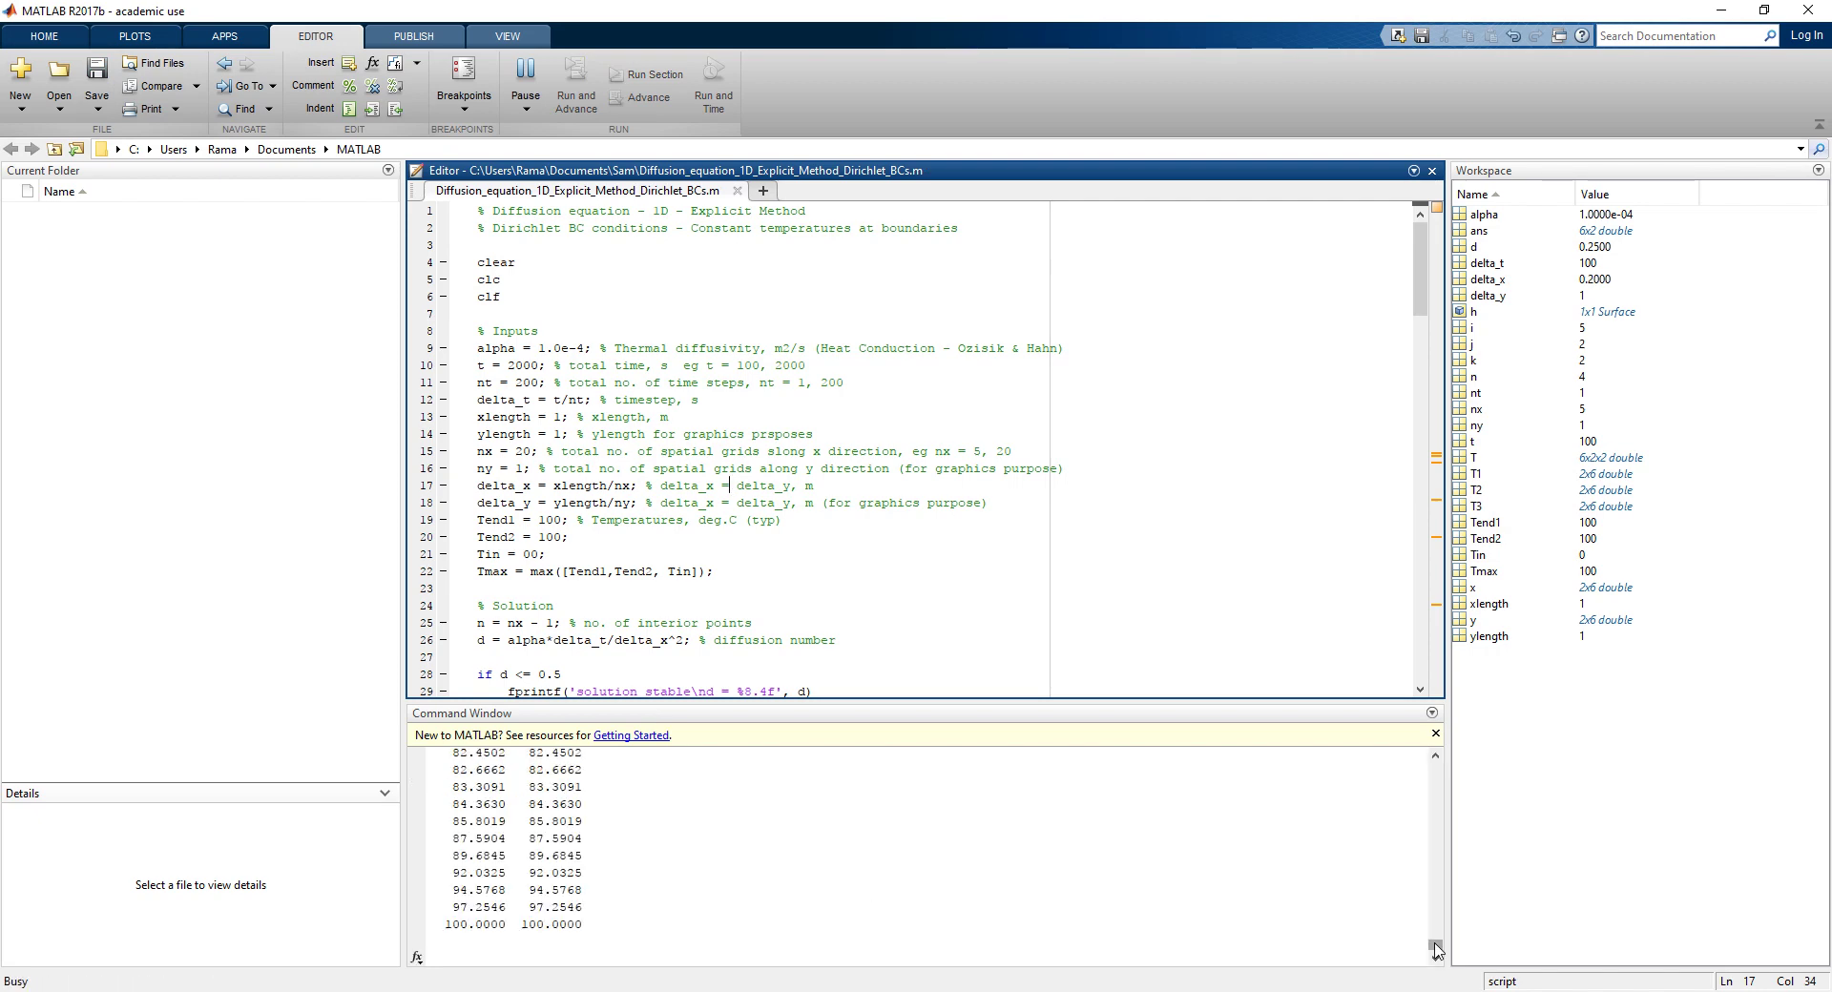
Step: Scroll the Command Window output to the top to see the stable solution with d = 0.4000
drag(1438, 948, 1435, 768)
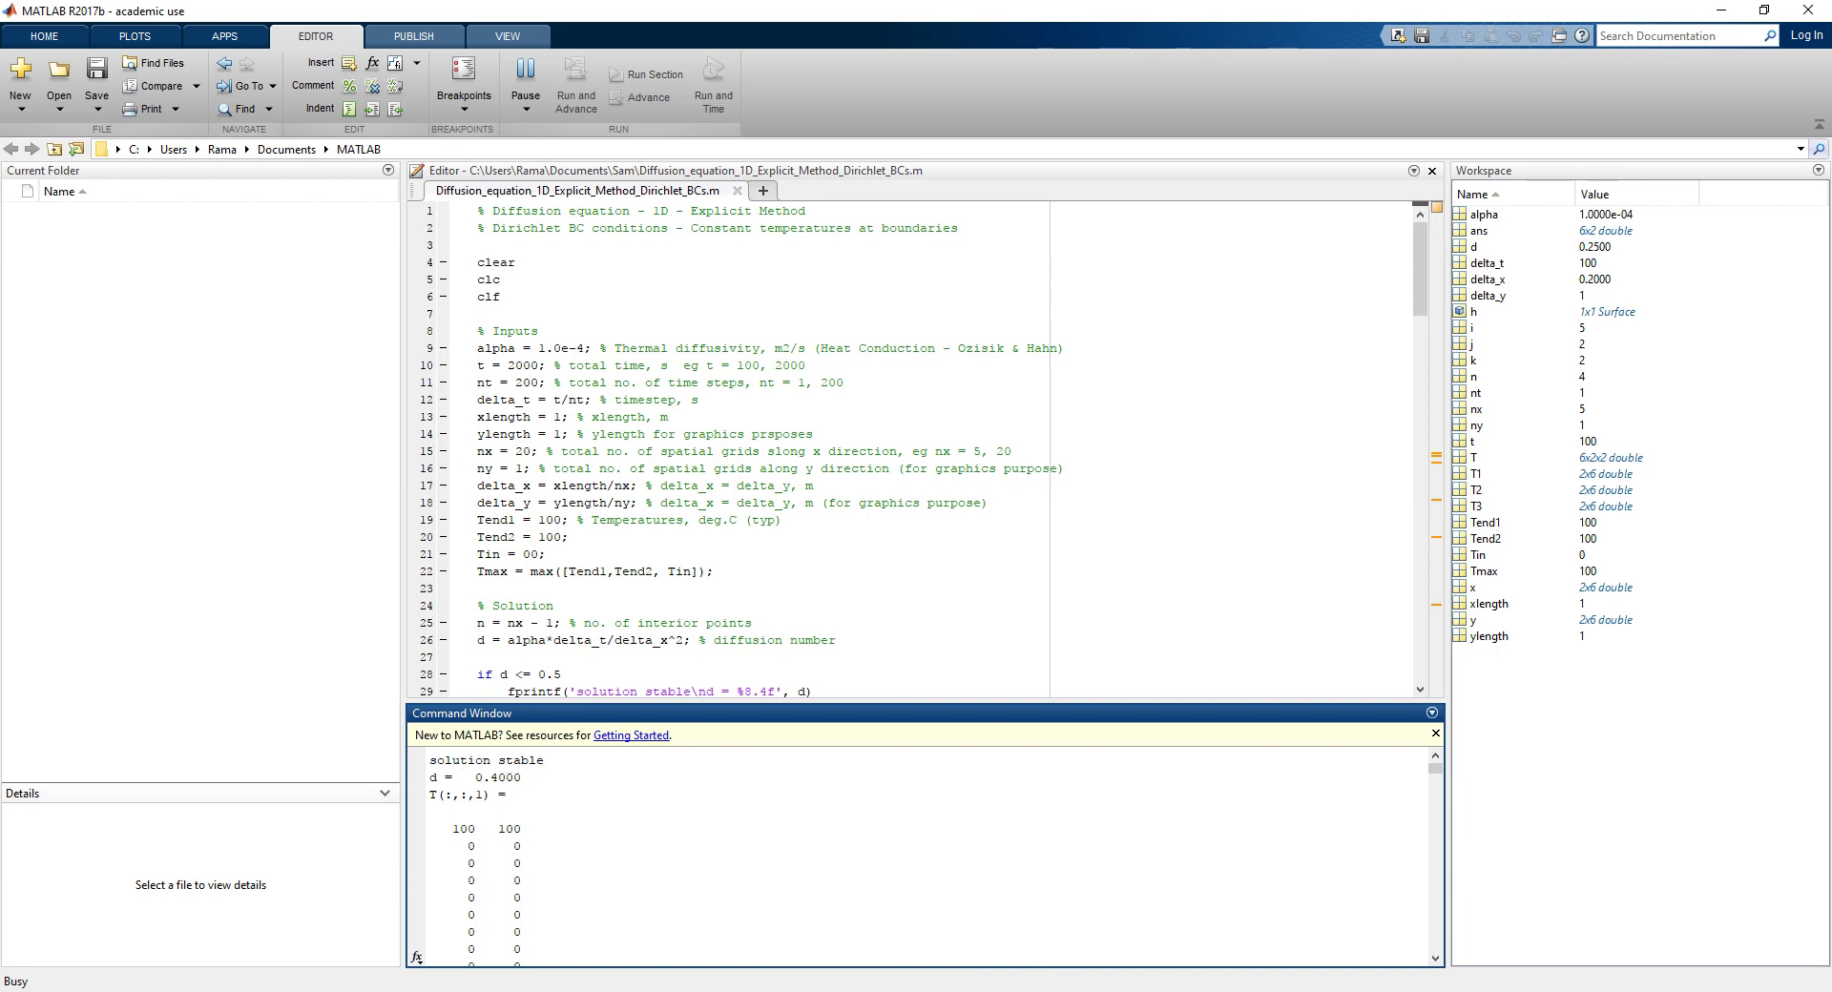
Step: Bring up Figure 1 and maximize it to watch the 20-grid surface reach 2000 s
mouse_move(1149, 931)
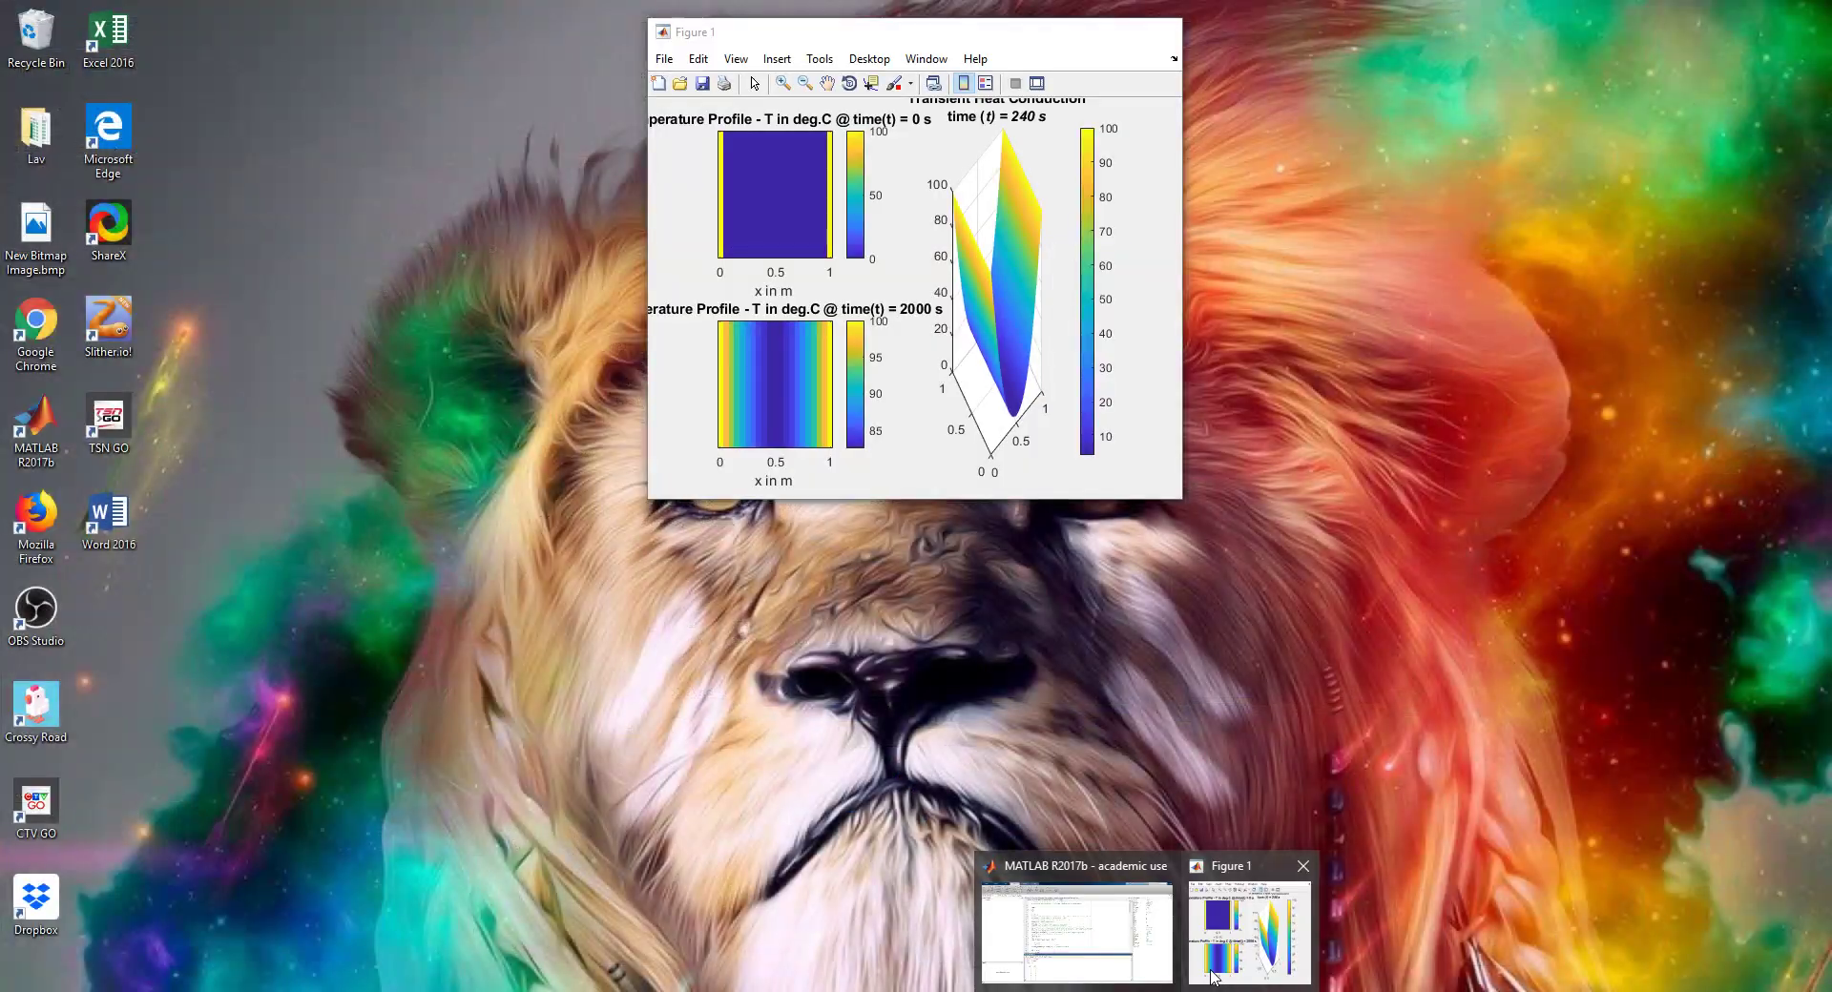
click(1213, 975)
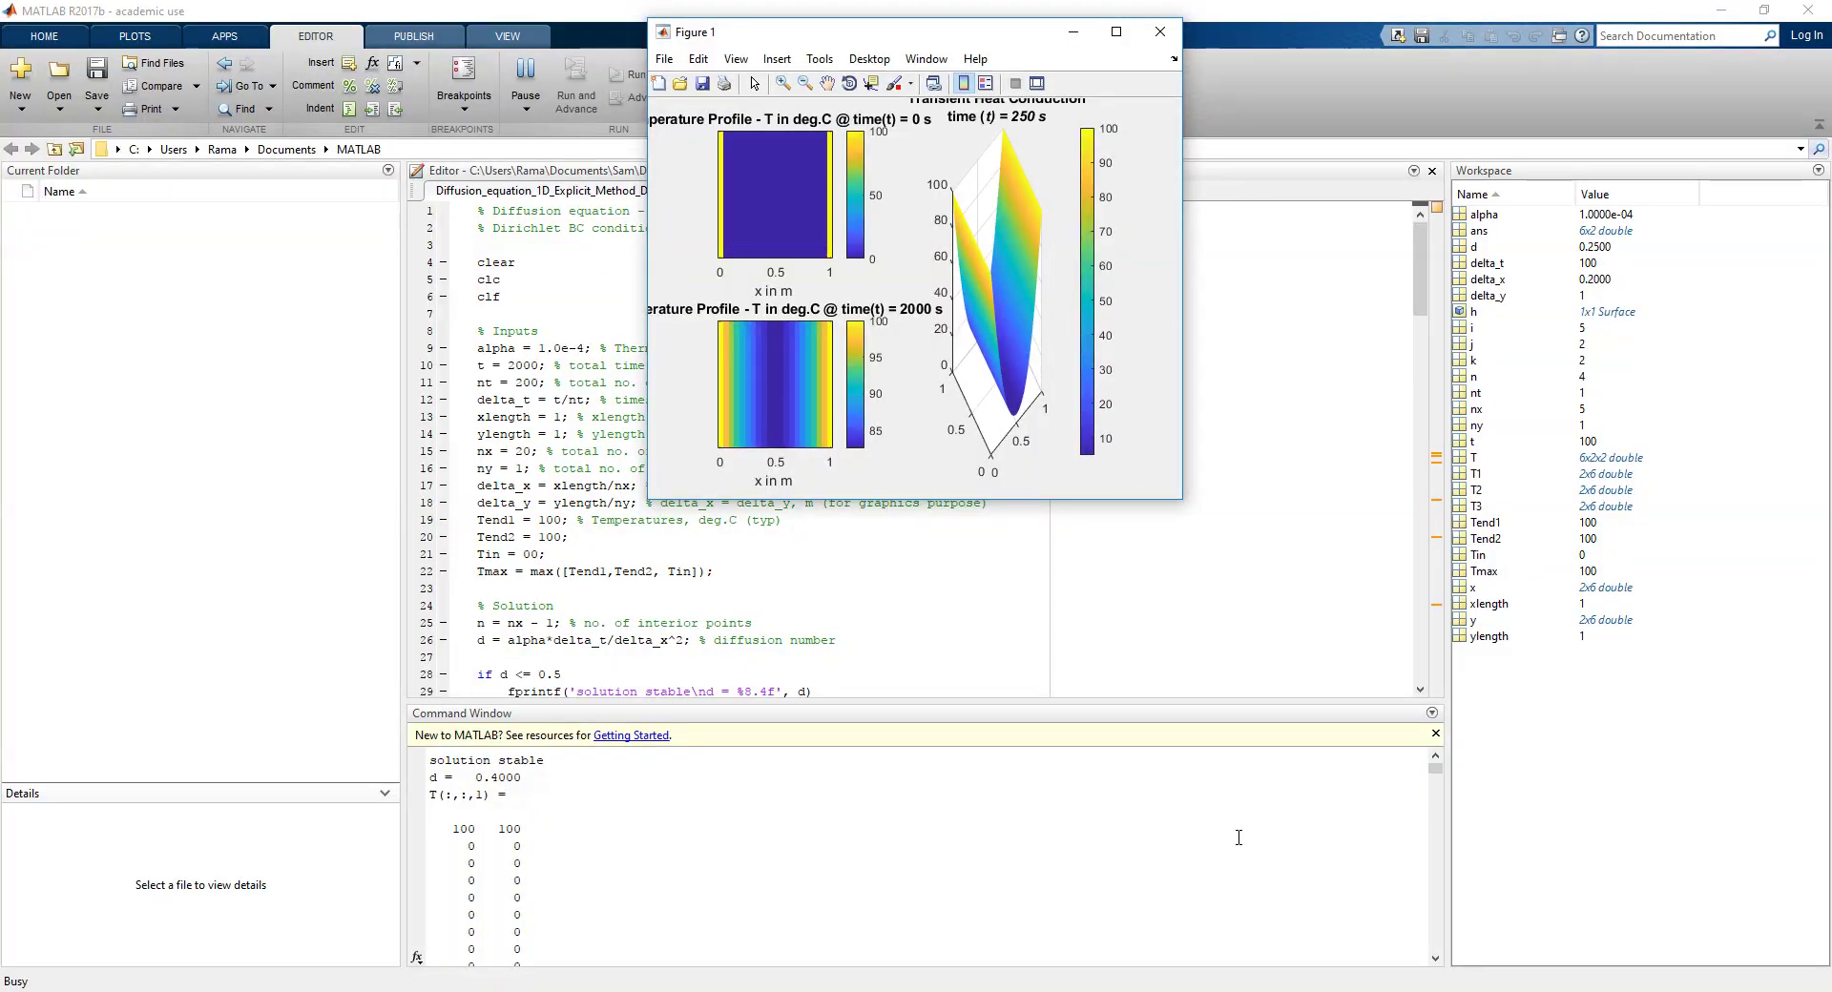
click(1114, 34)
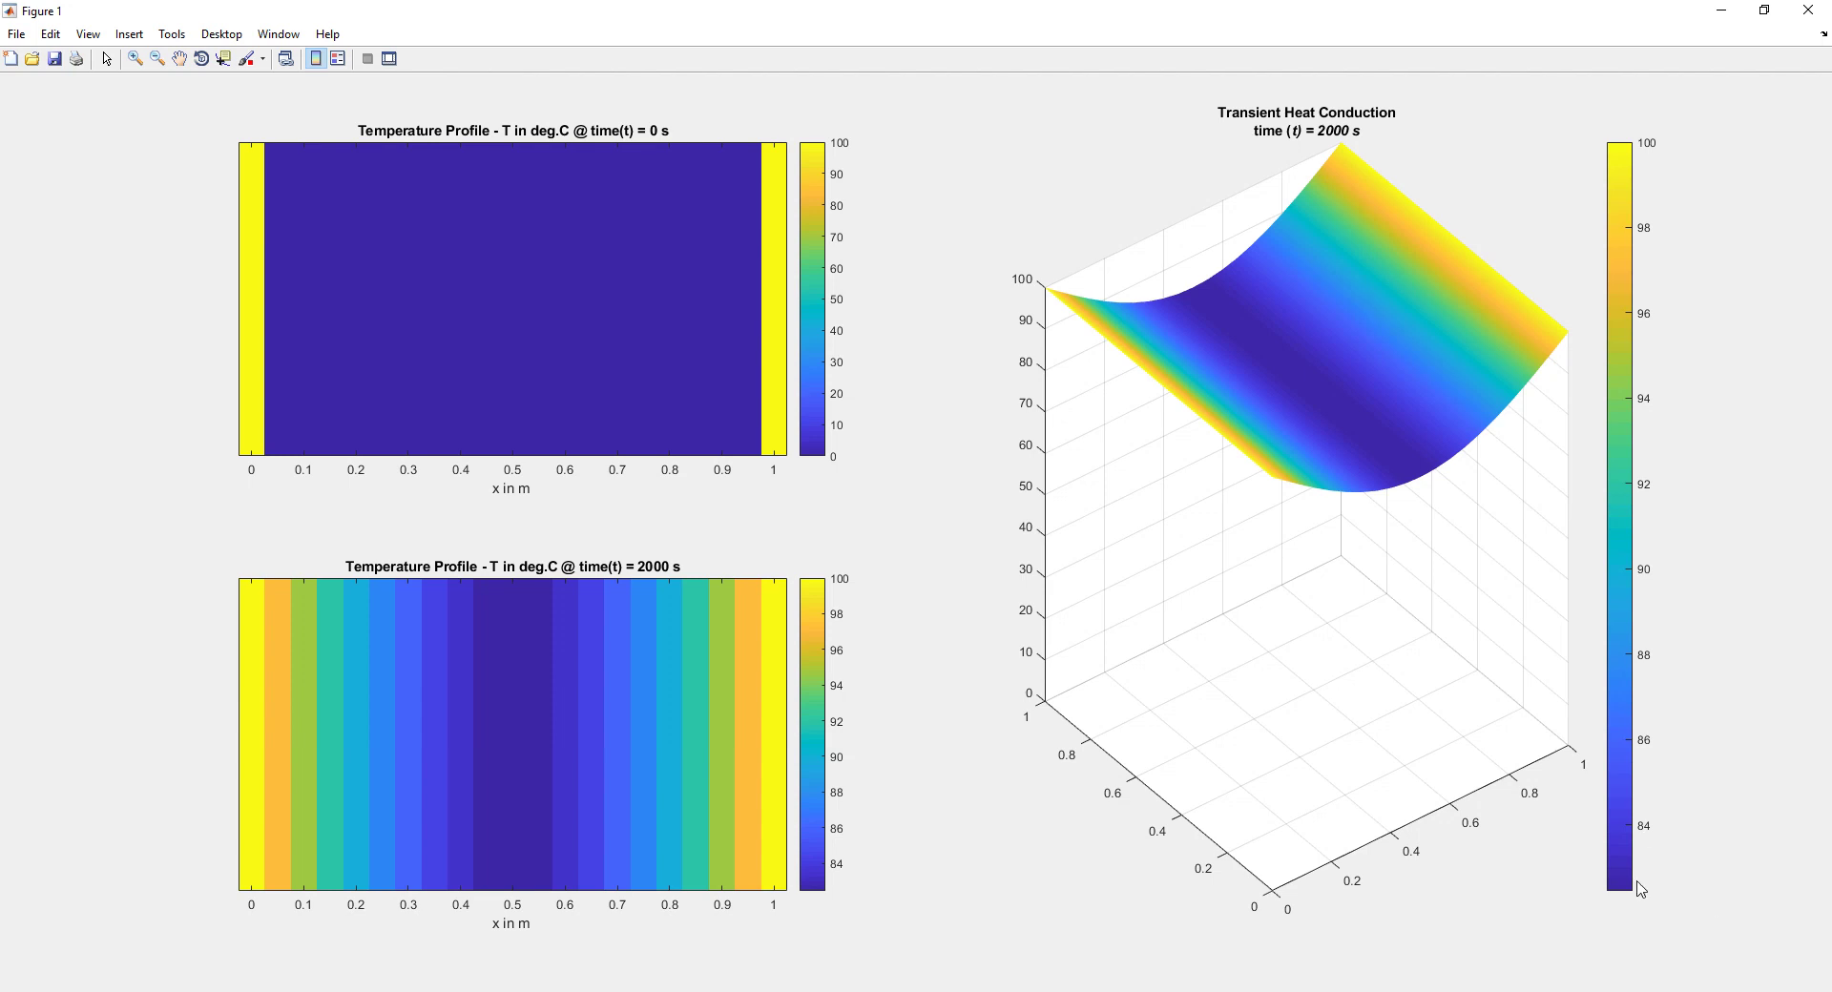
Step: Restore the figure and change the script's grid count from 20 to nx = 40
click(1767, 14)
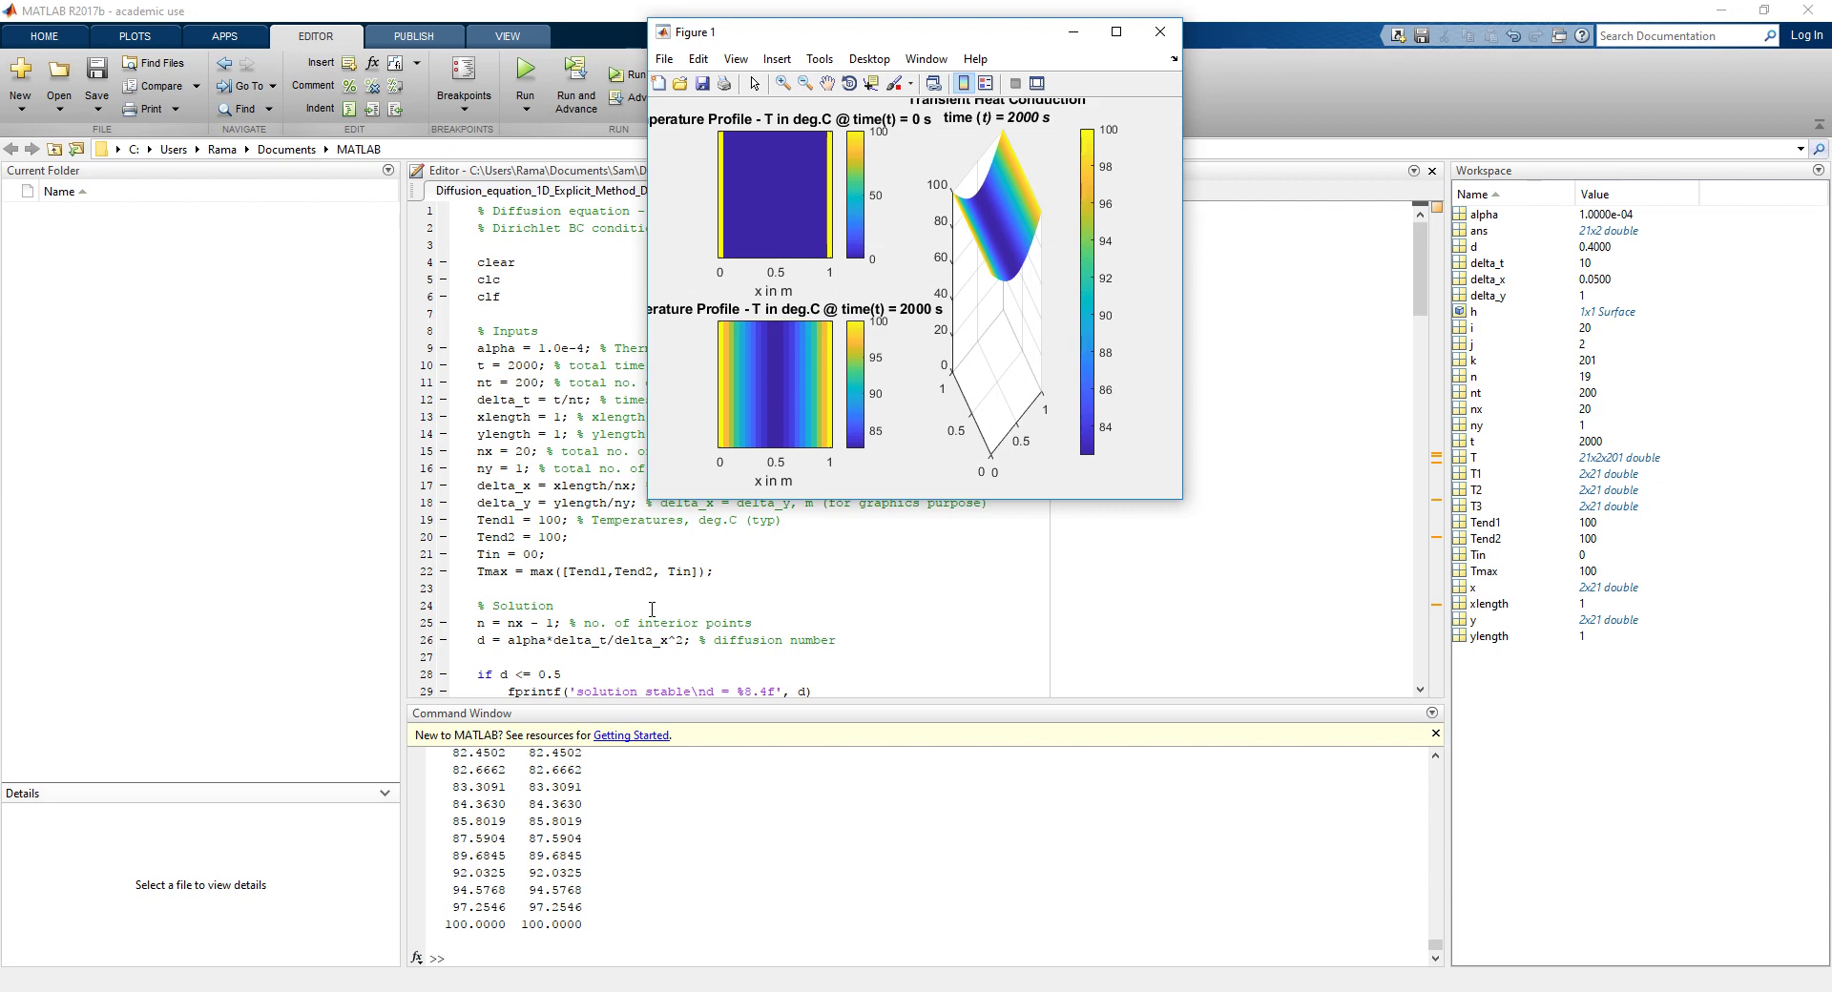
click(652, 609)
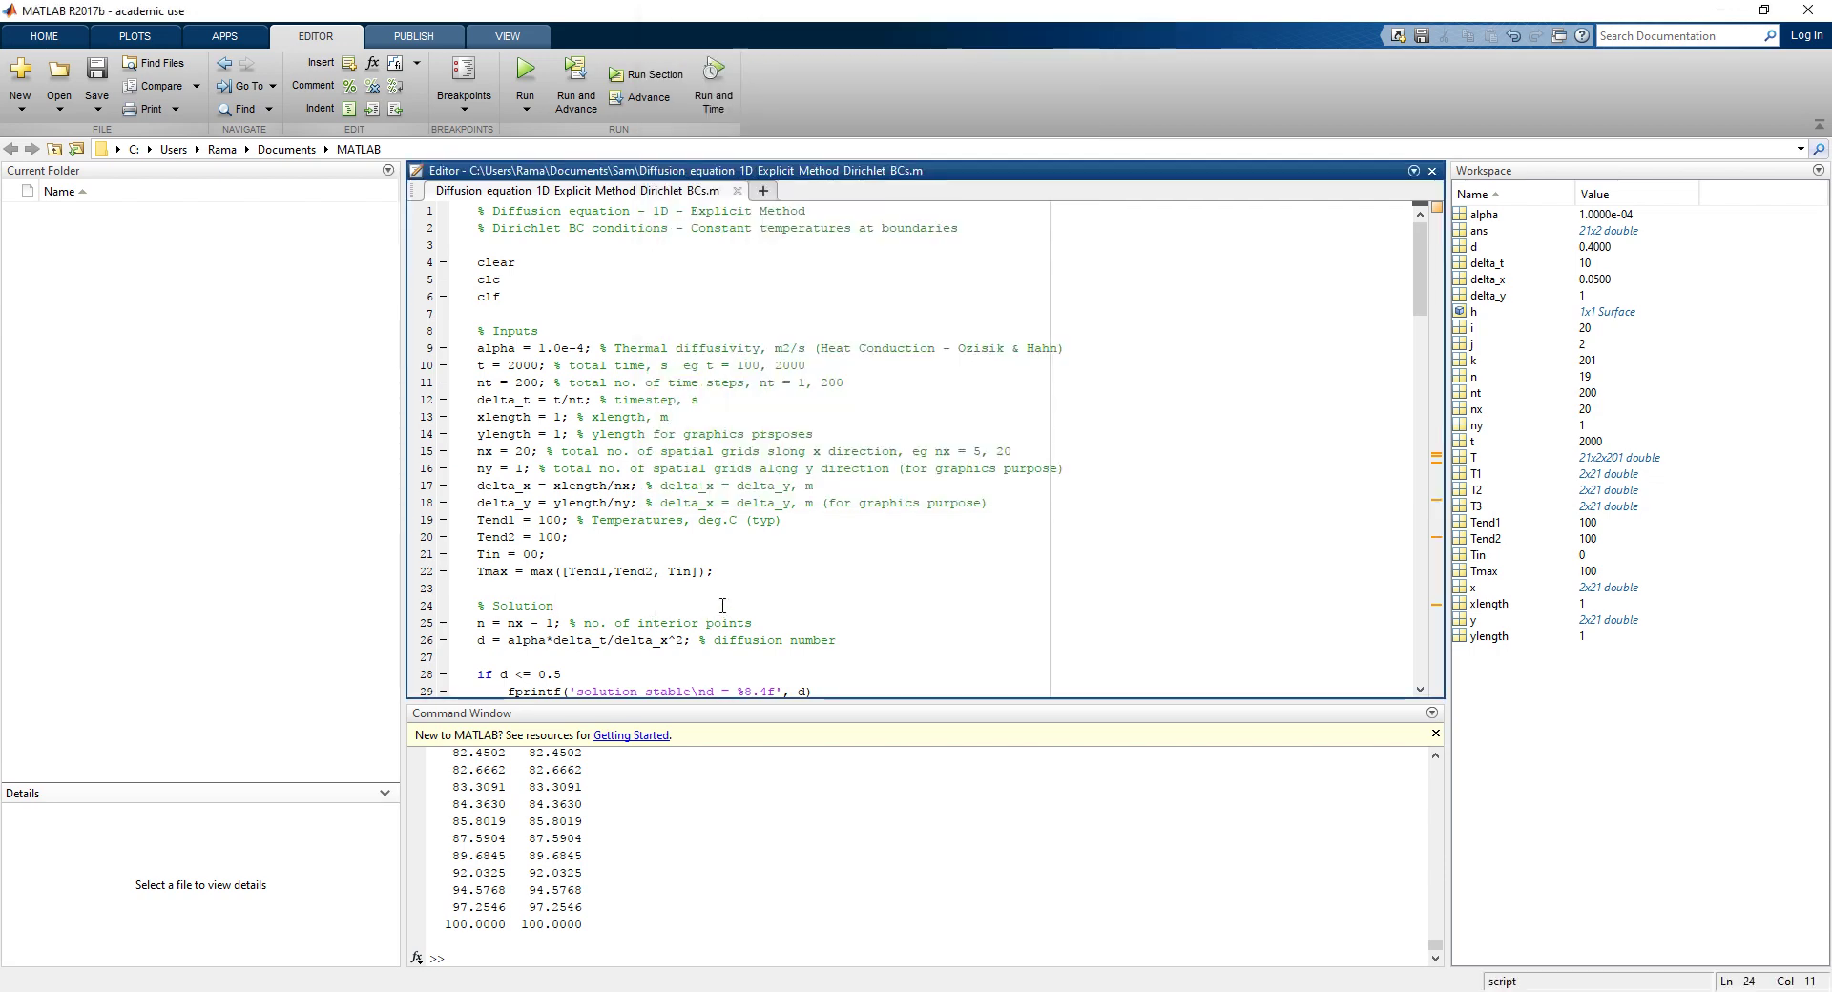
click(516, 452)
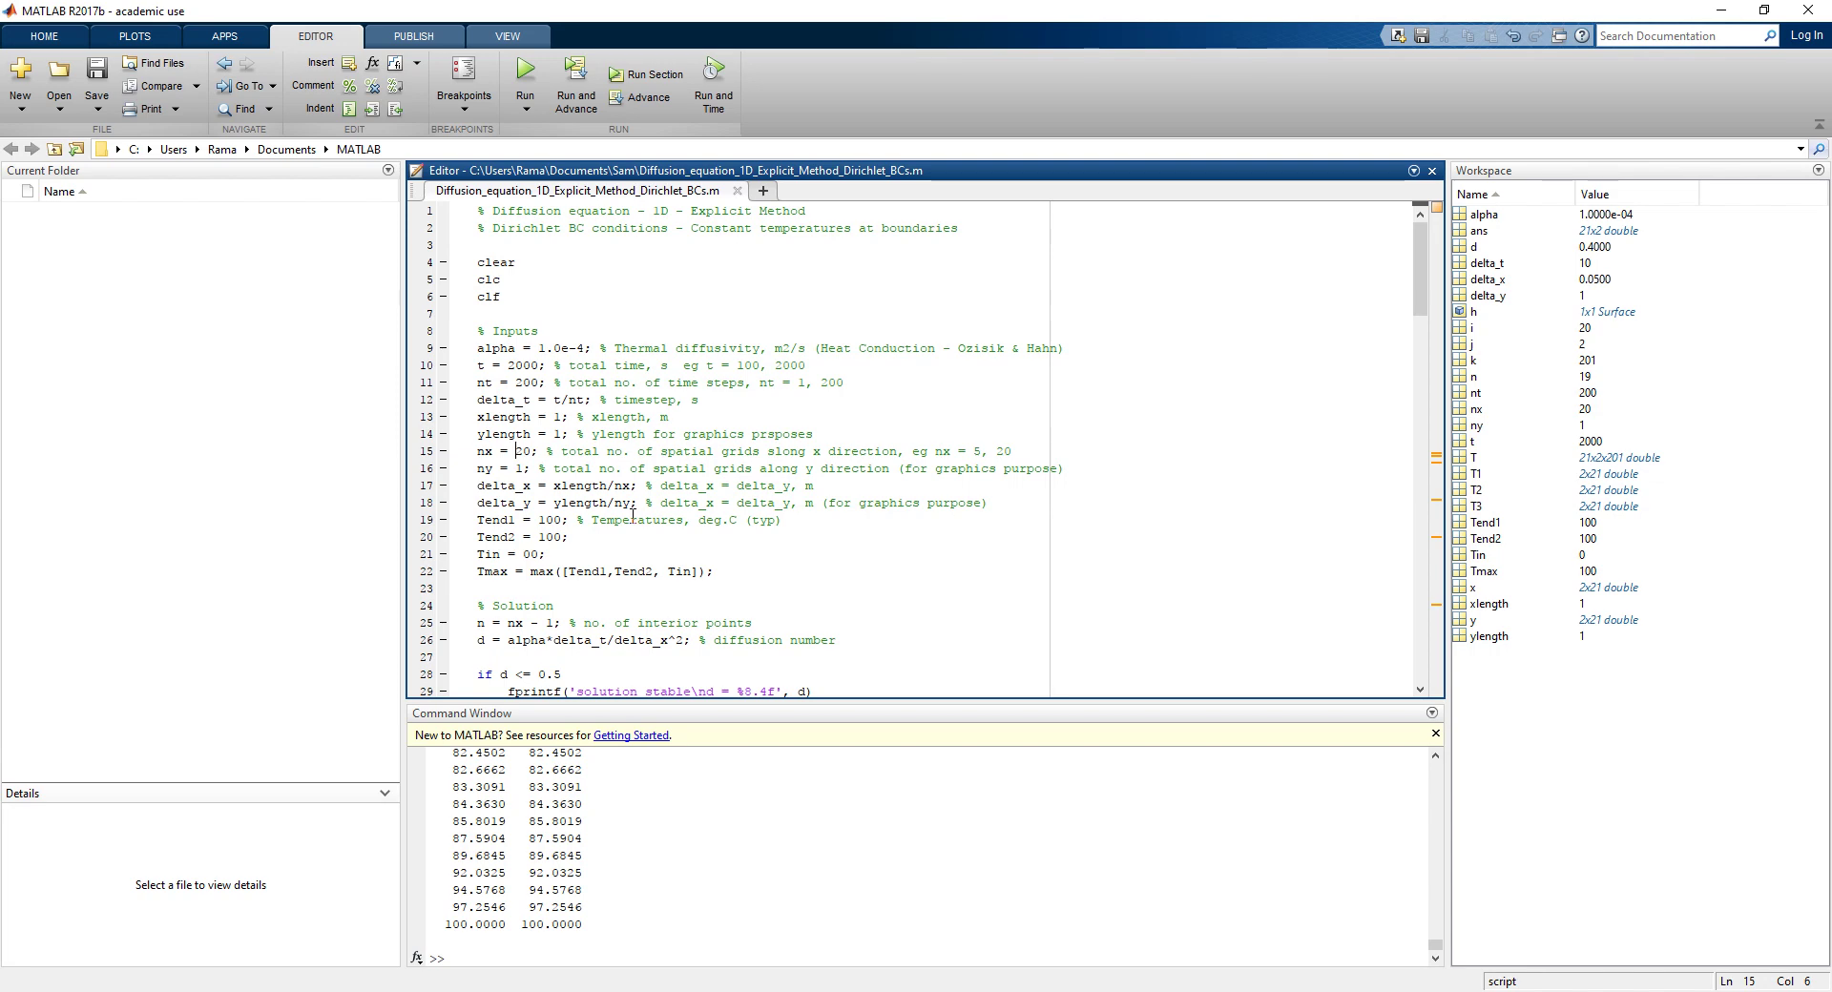
key(Delete)
text(4)
Step: Save the script, rerun it with 40 grids, and check the oscillating Command Window output
click(96, 74)
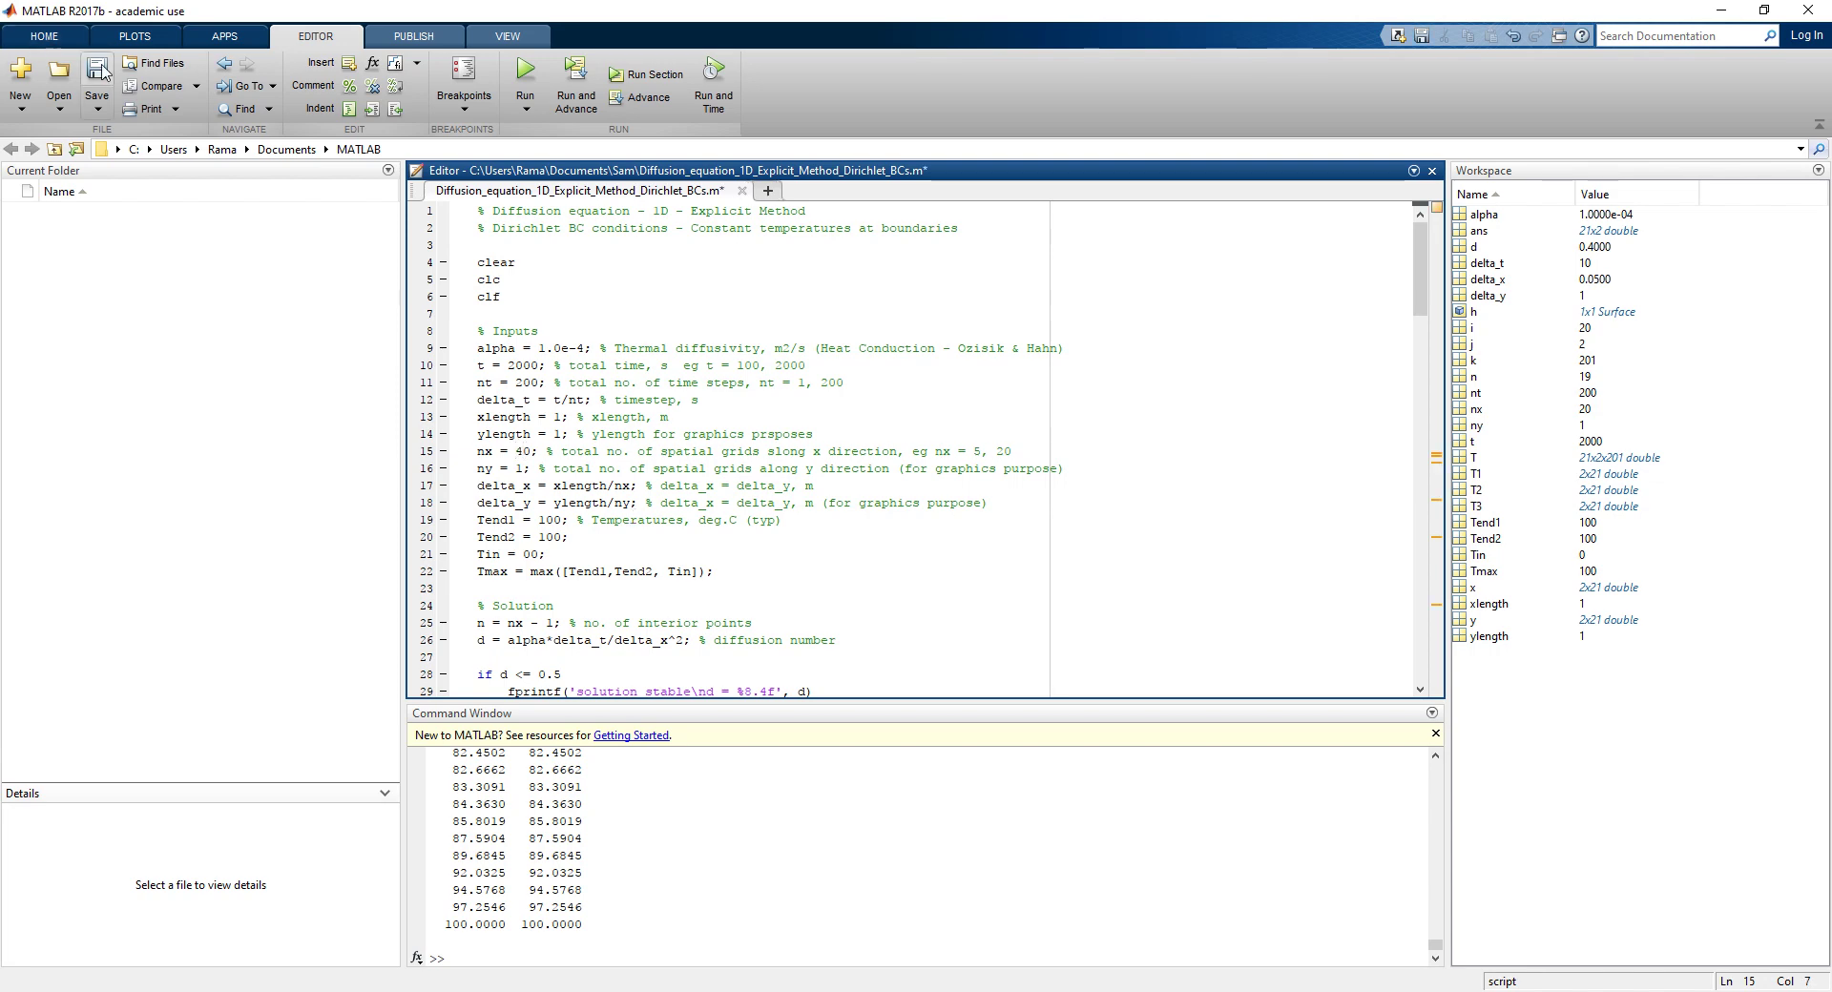
click(527, 77)
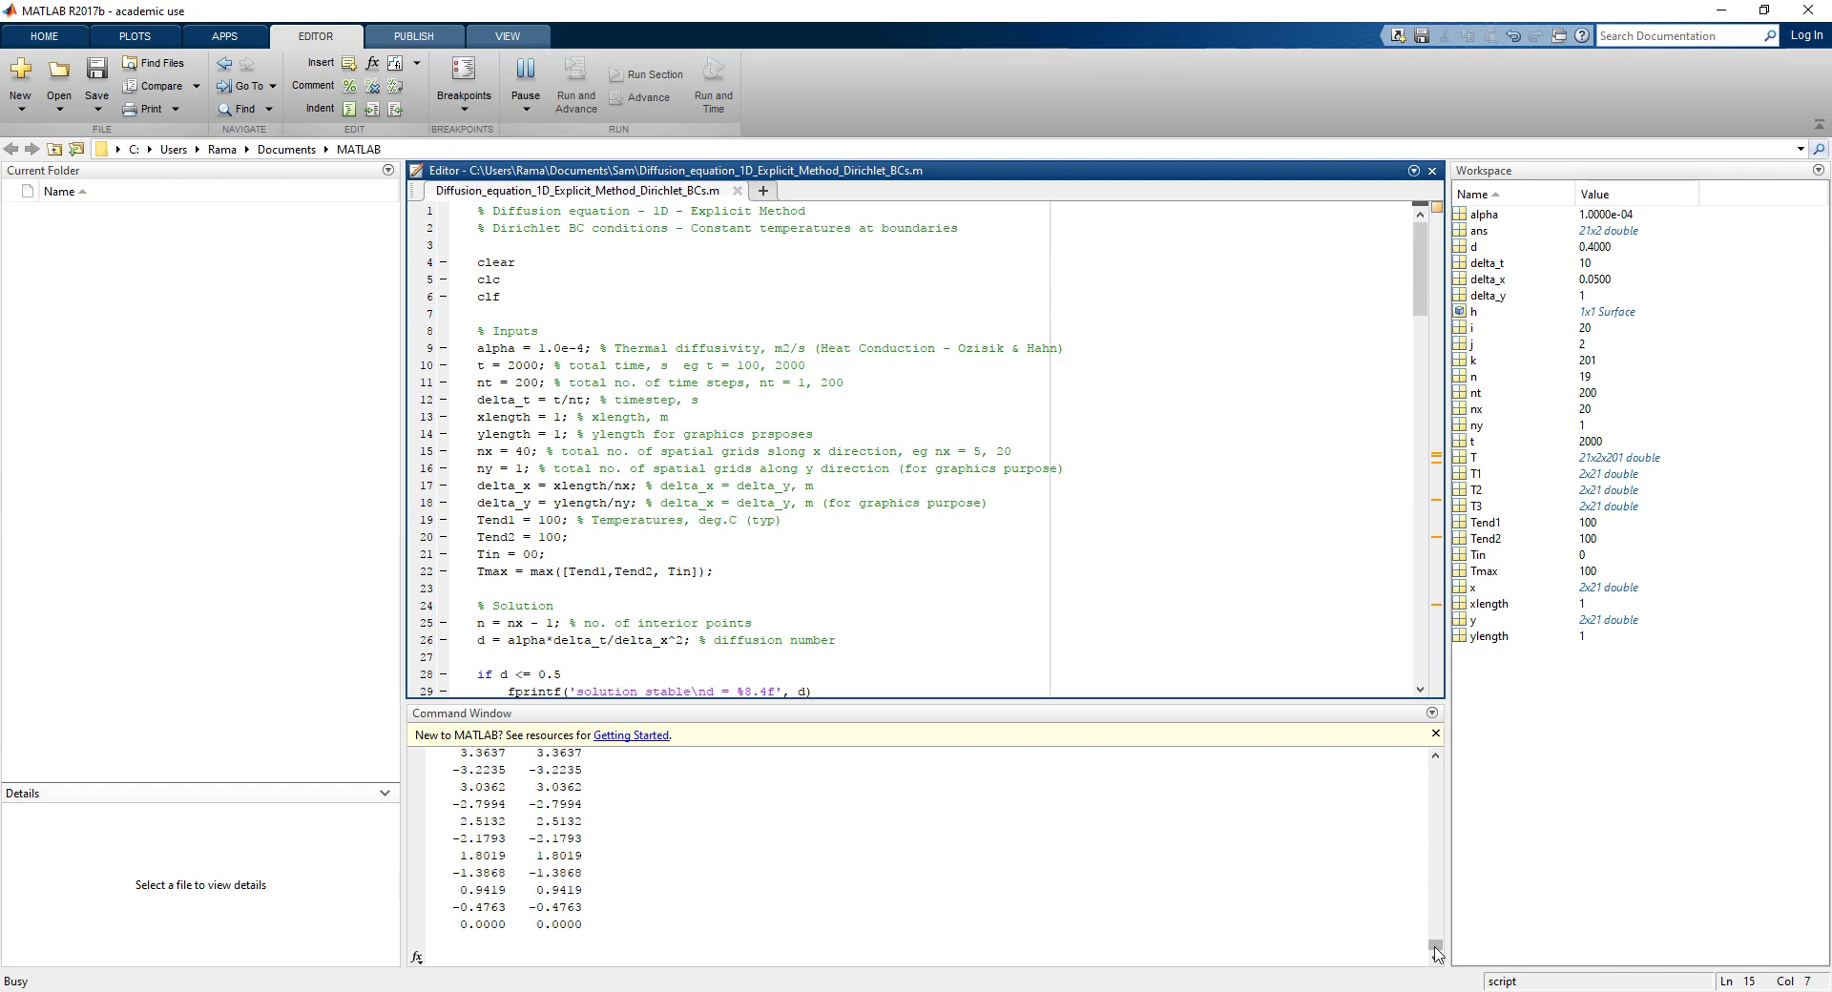
drag(1436, 948, 1436, 769)
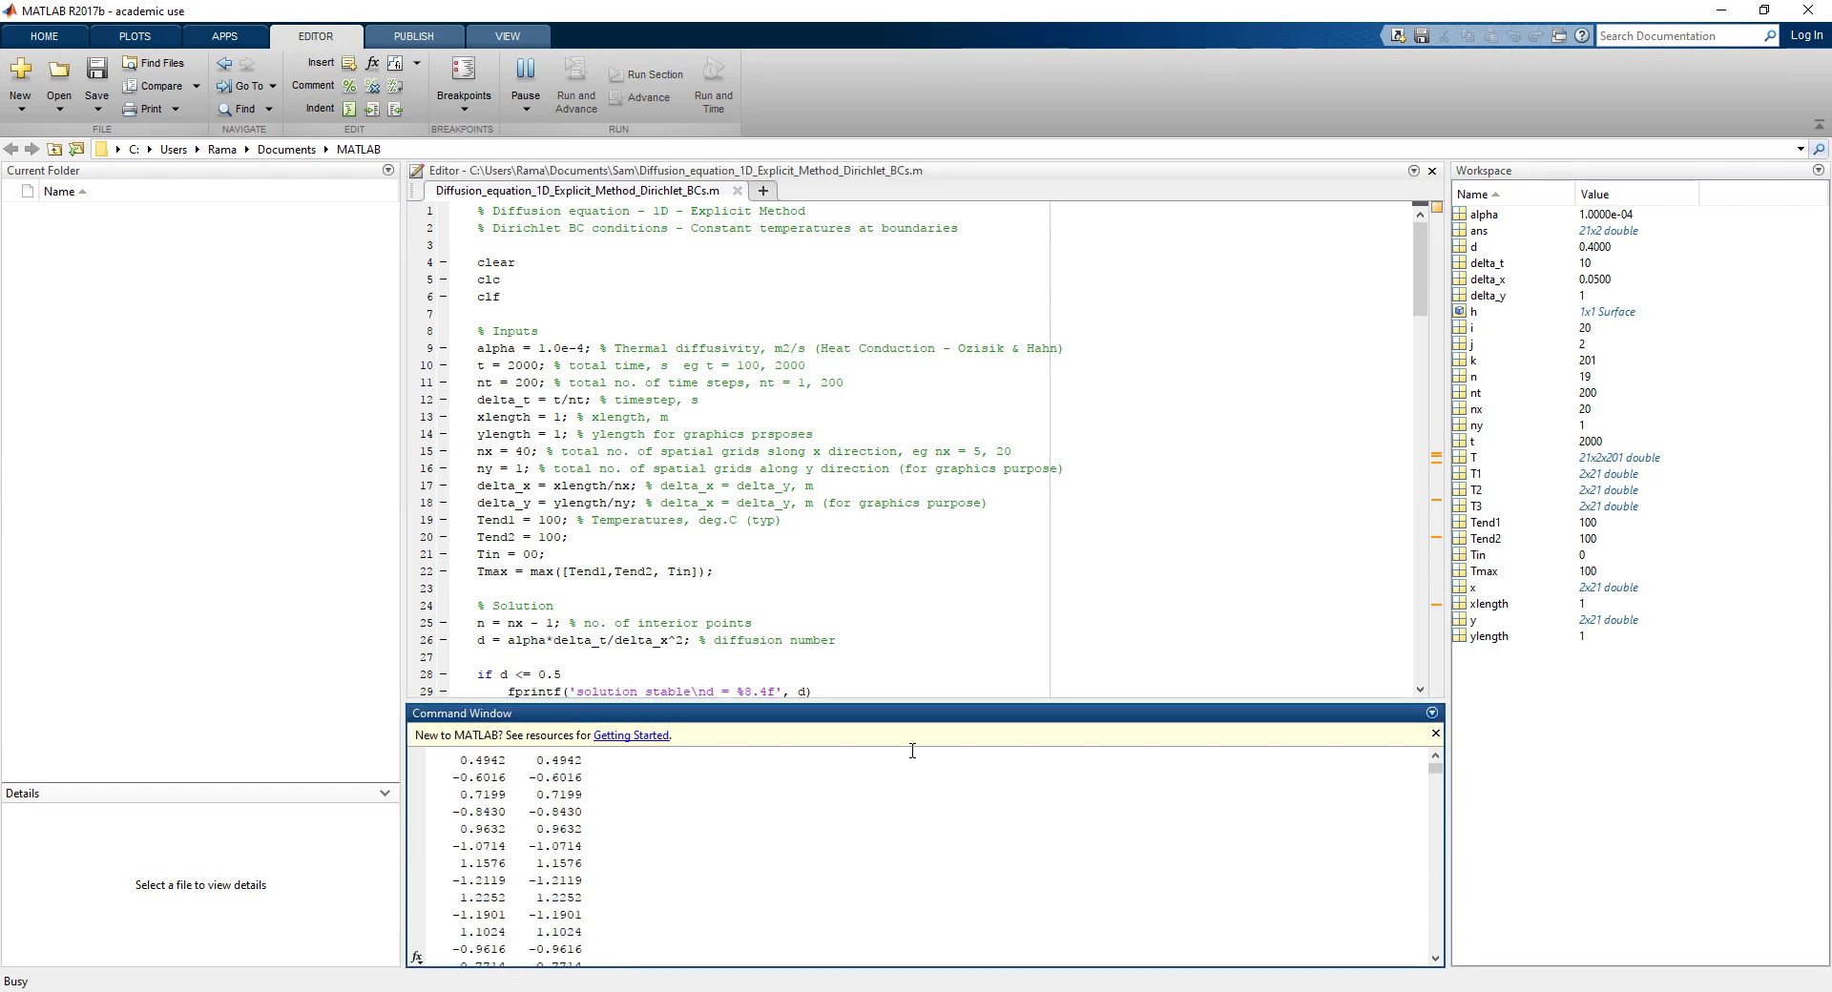
click(1219, 989)
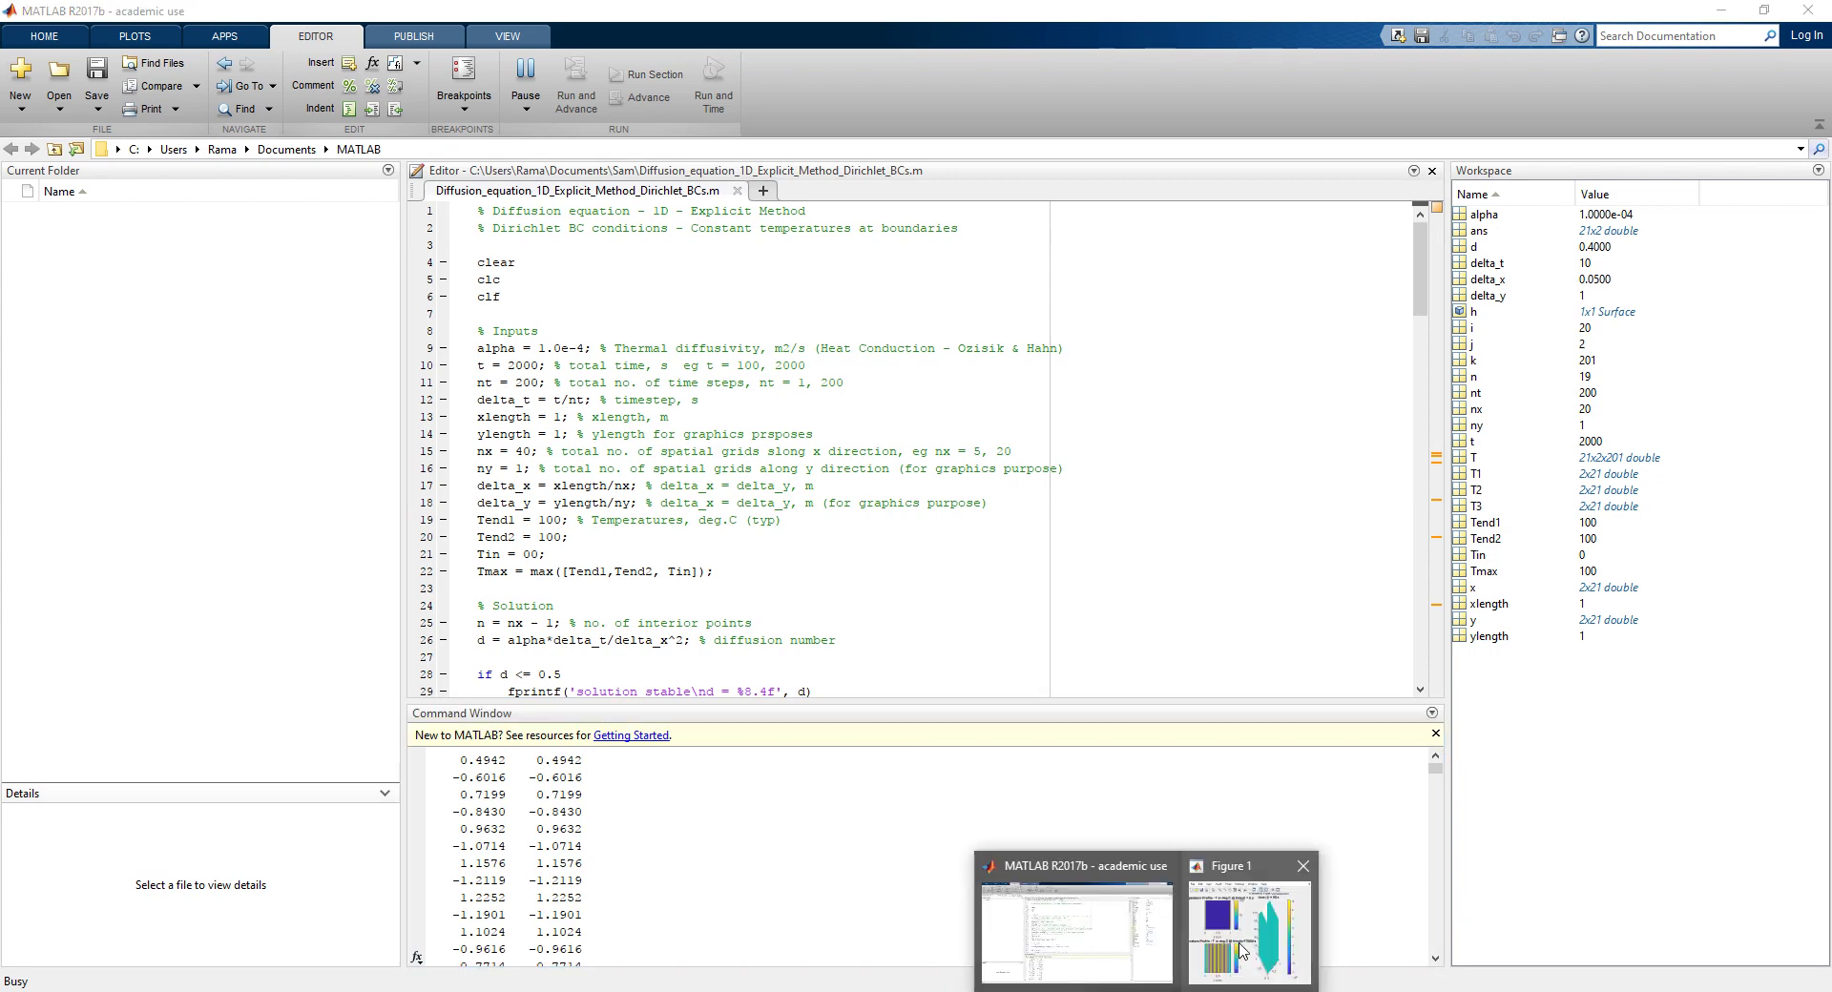
Step: Maximize Figure 1 to inspect the unstable nx = 40 striped profile near 10^145, then close it
click(1241, 951)
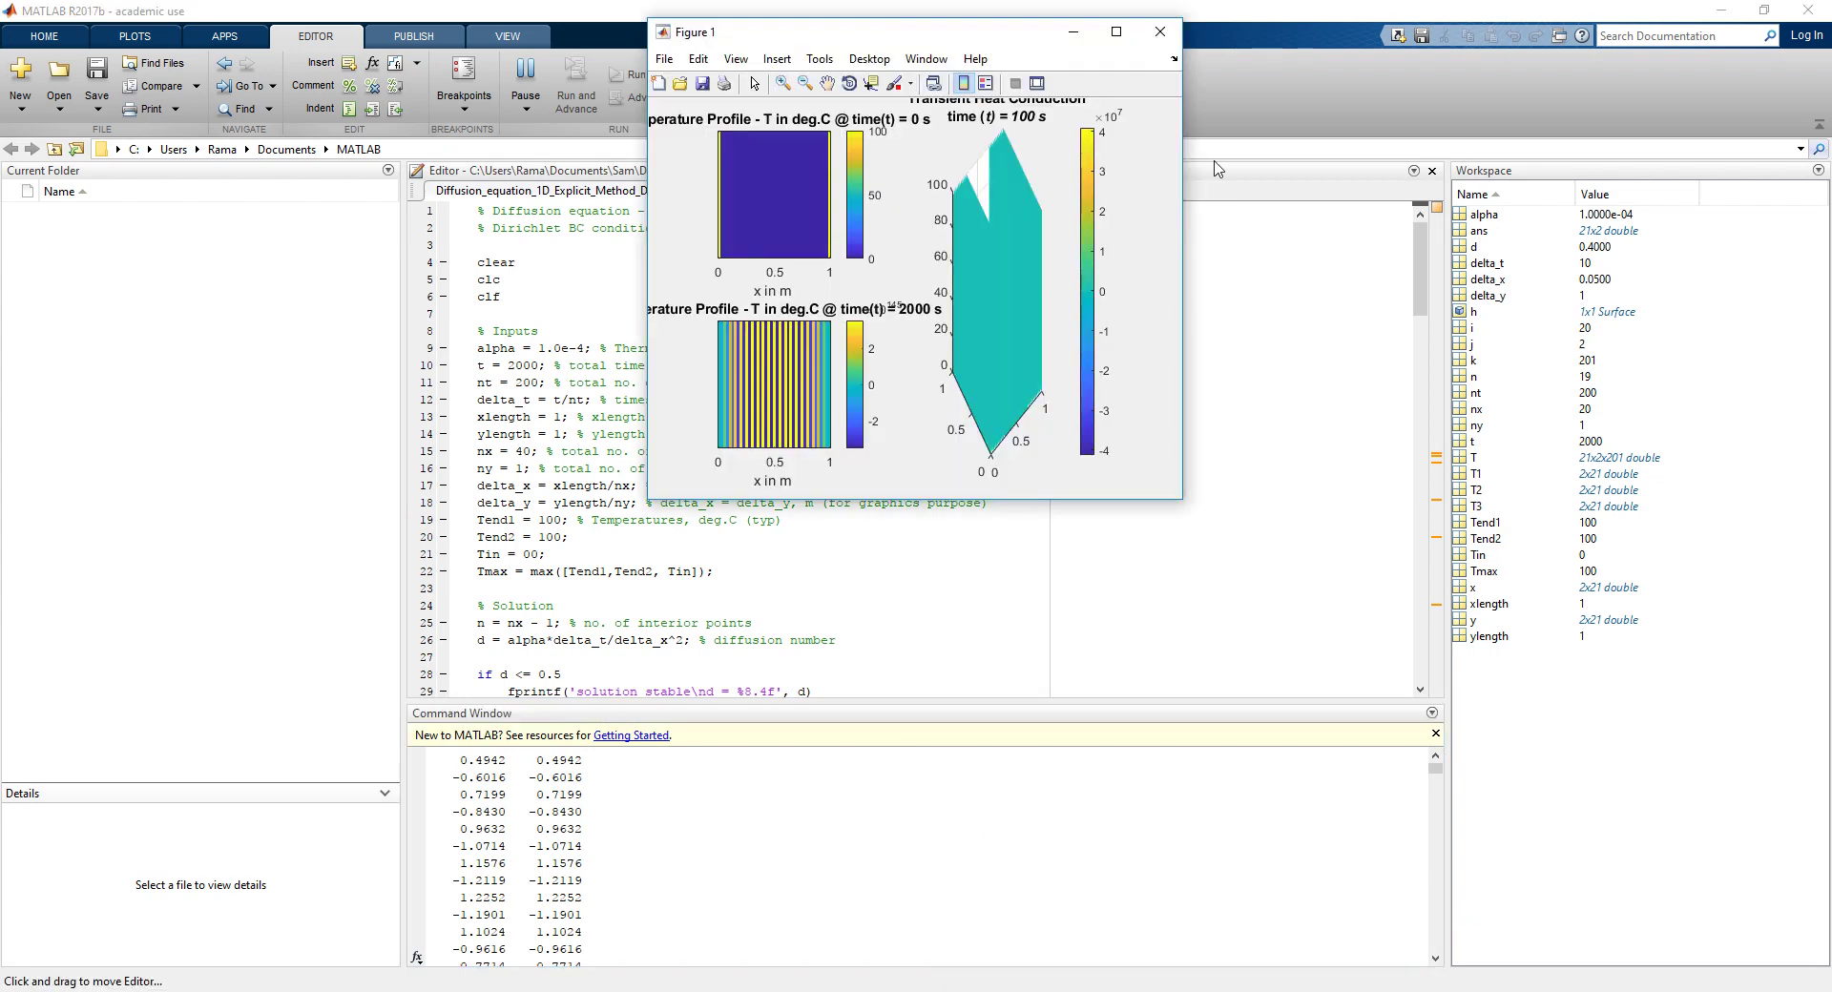
click(1116, 31)
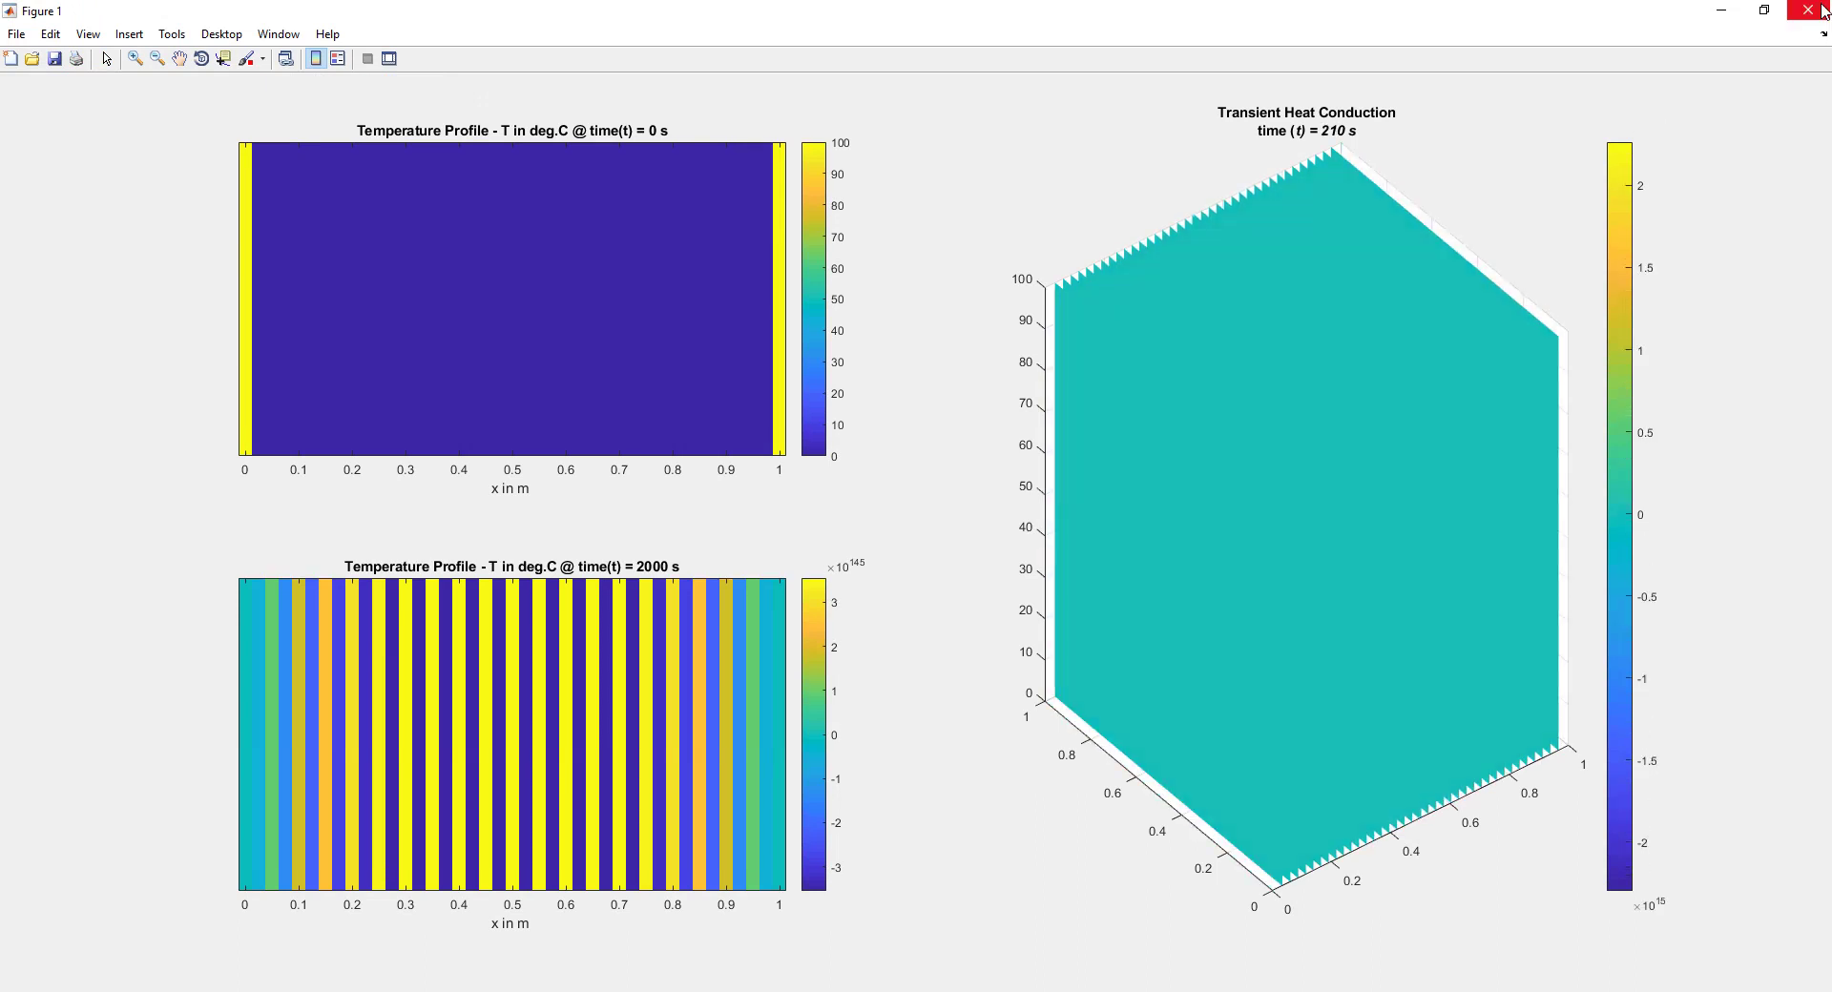
click(1767, 13)
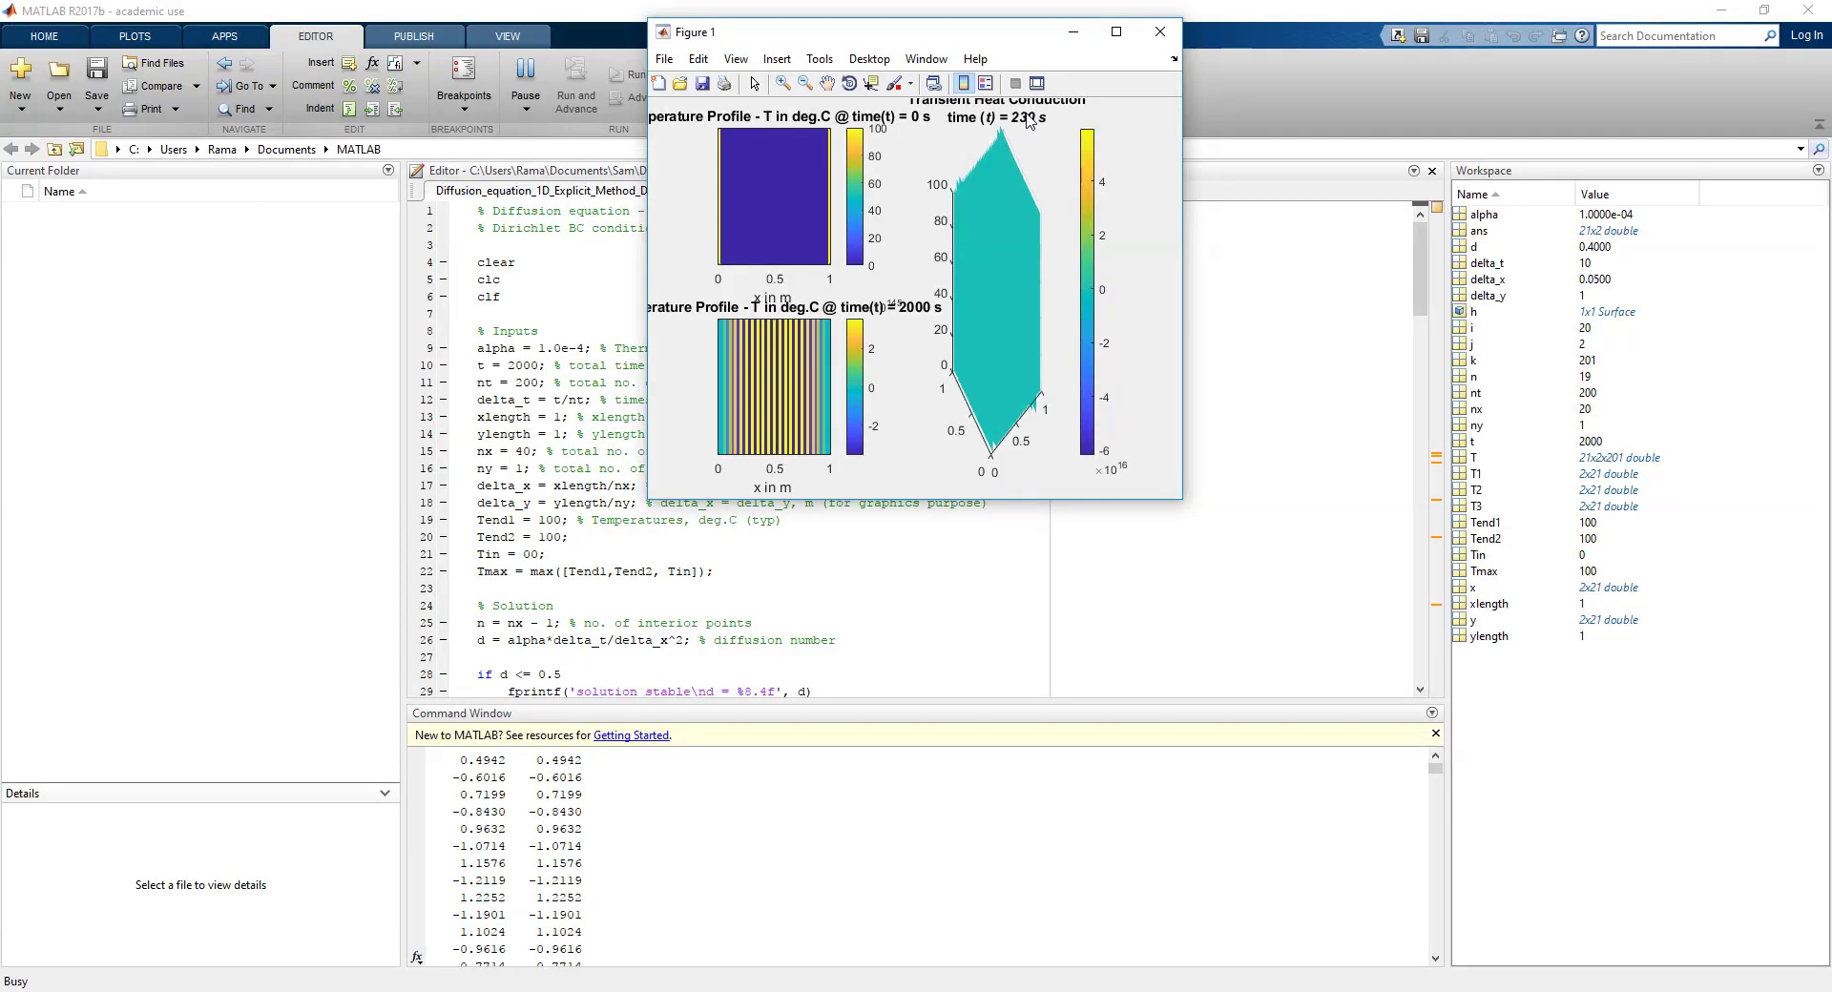
click(1160, 33)
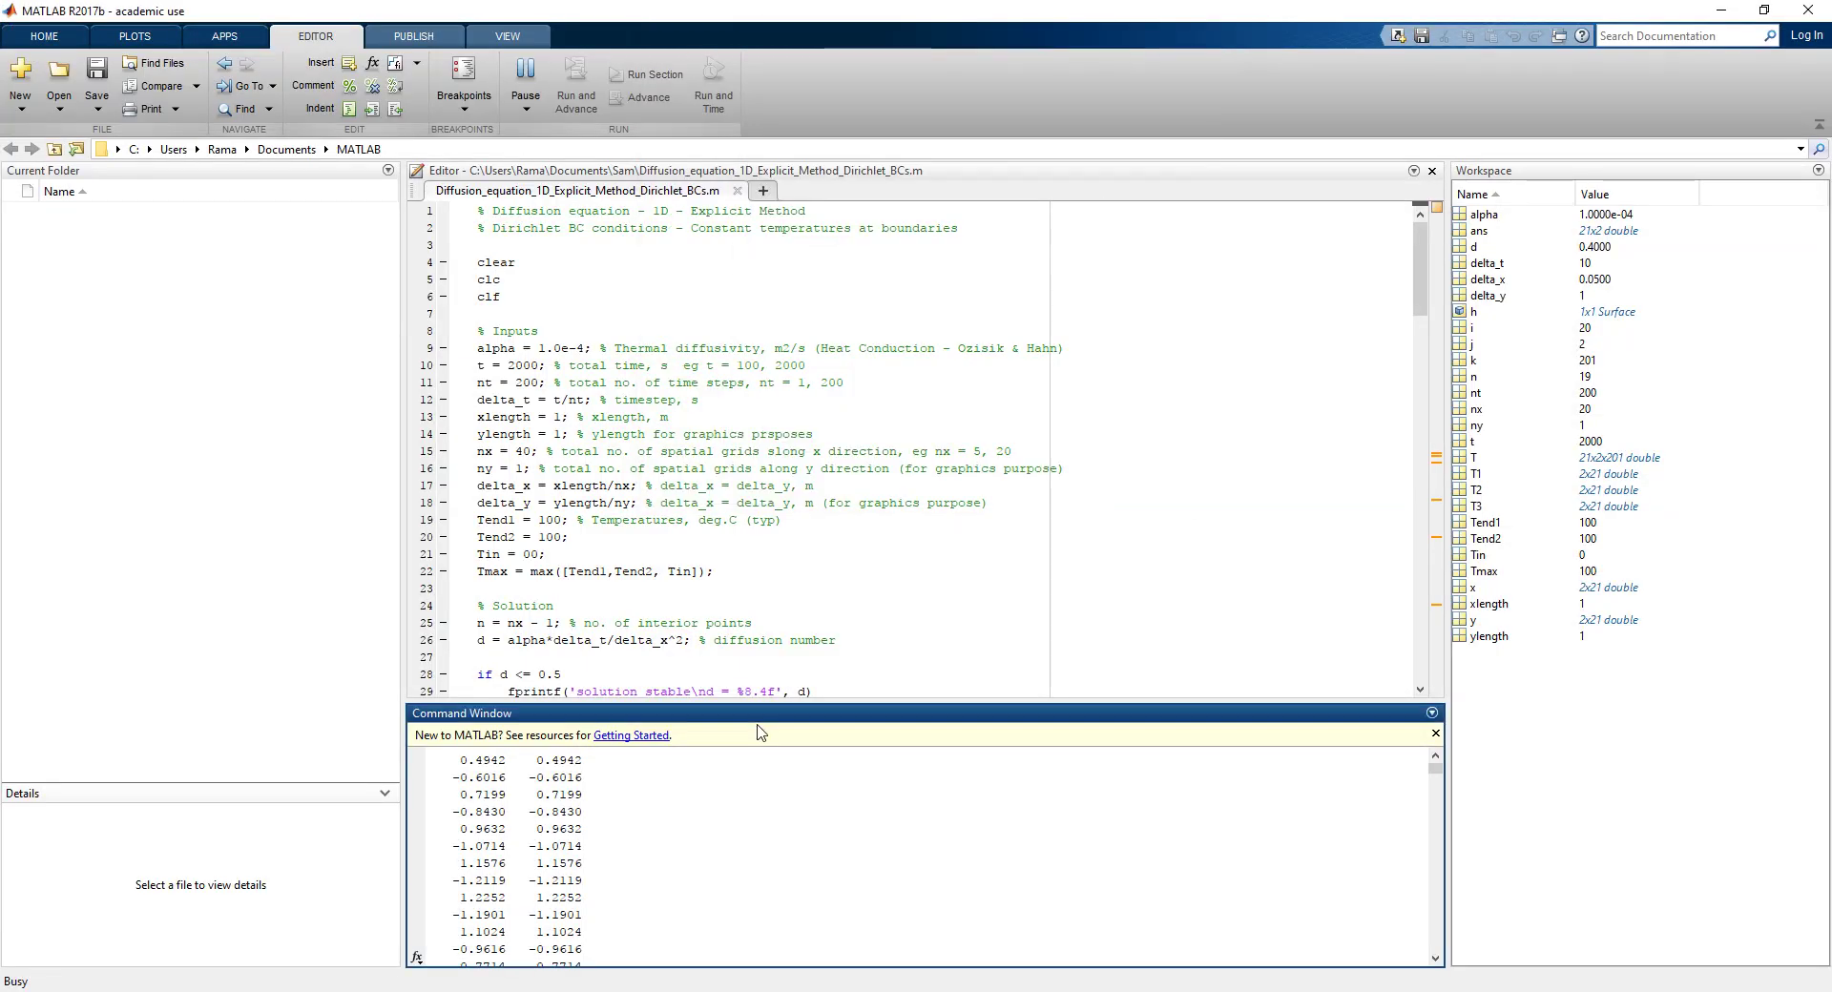